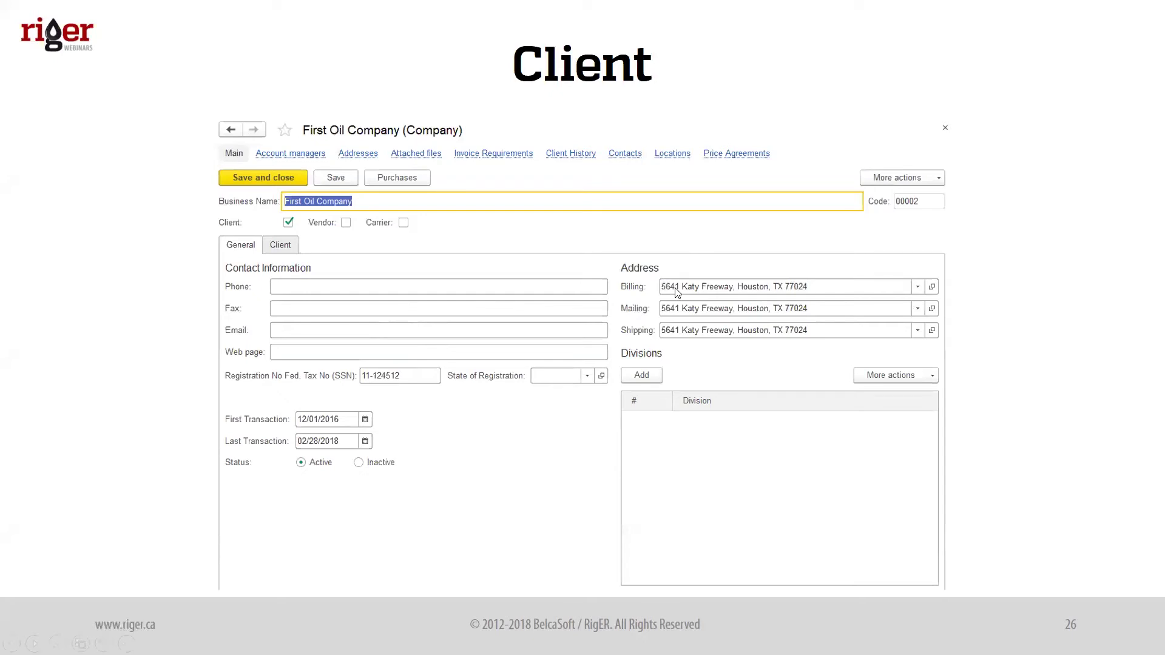
# Switch to RigER, open rental service agreement RA-000798 and open its client's company record
pyautogui.hotkey('alt', 'Tab')
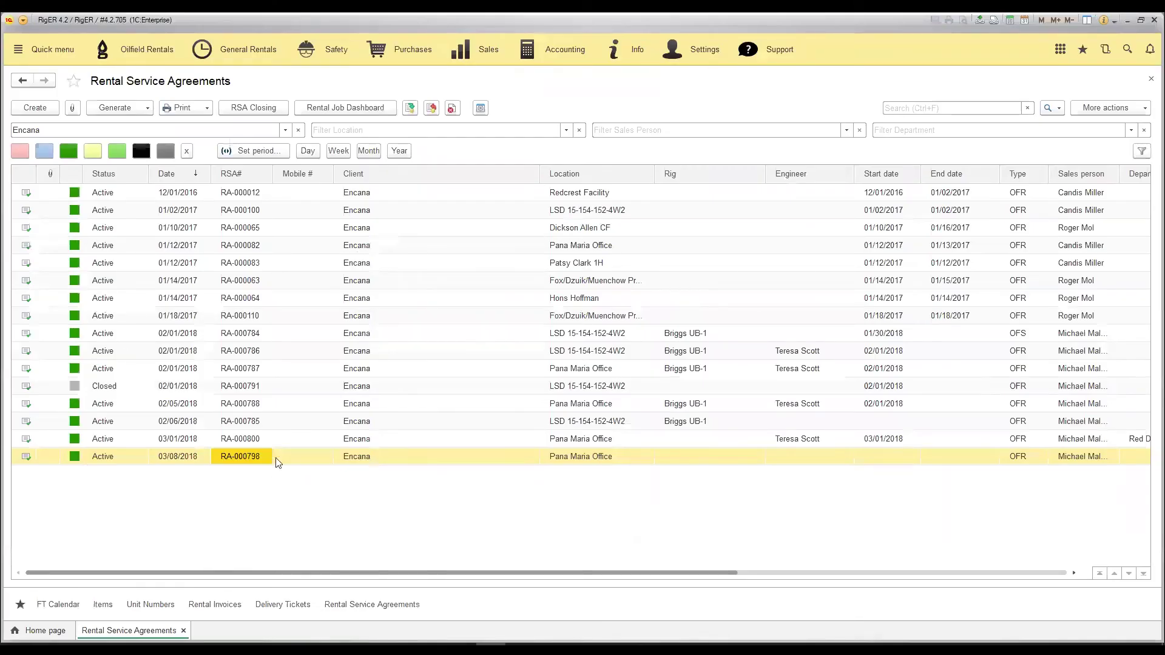
pyautogui.click(320, 453)
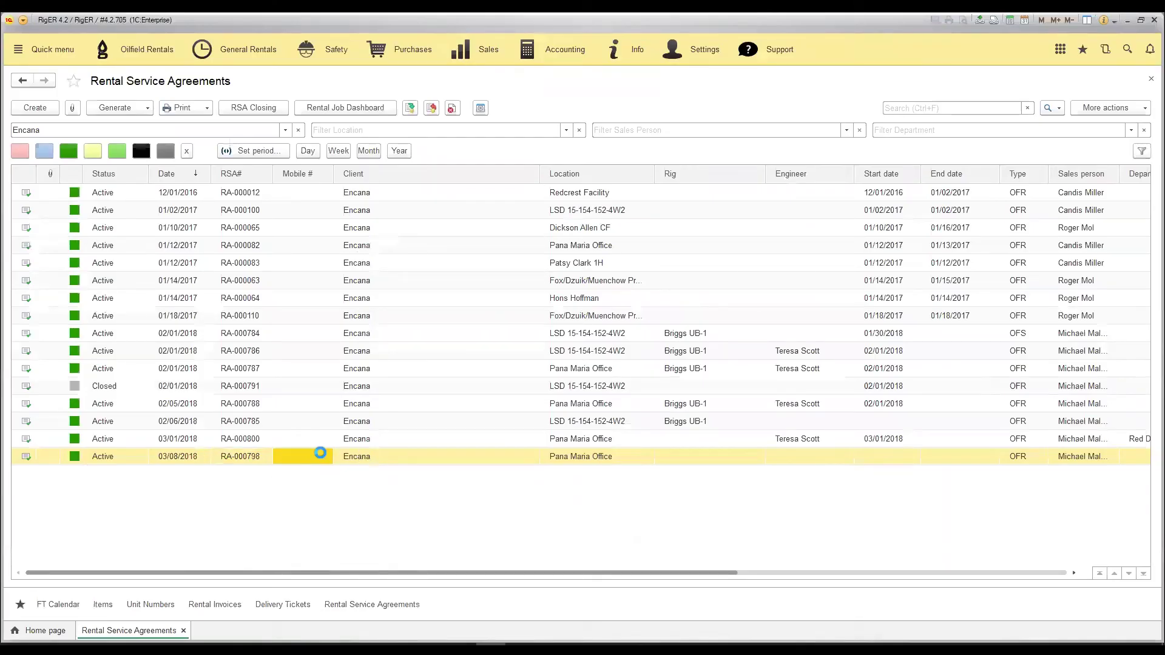
pyautogui.doubleClick(397, 453)
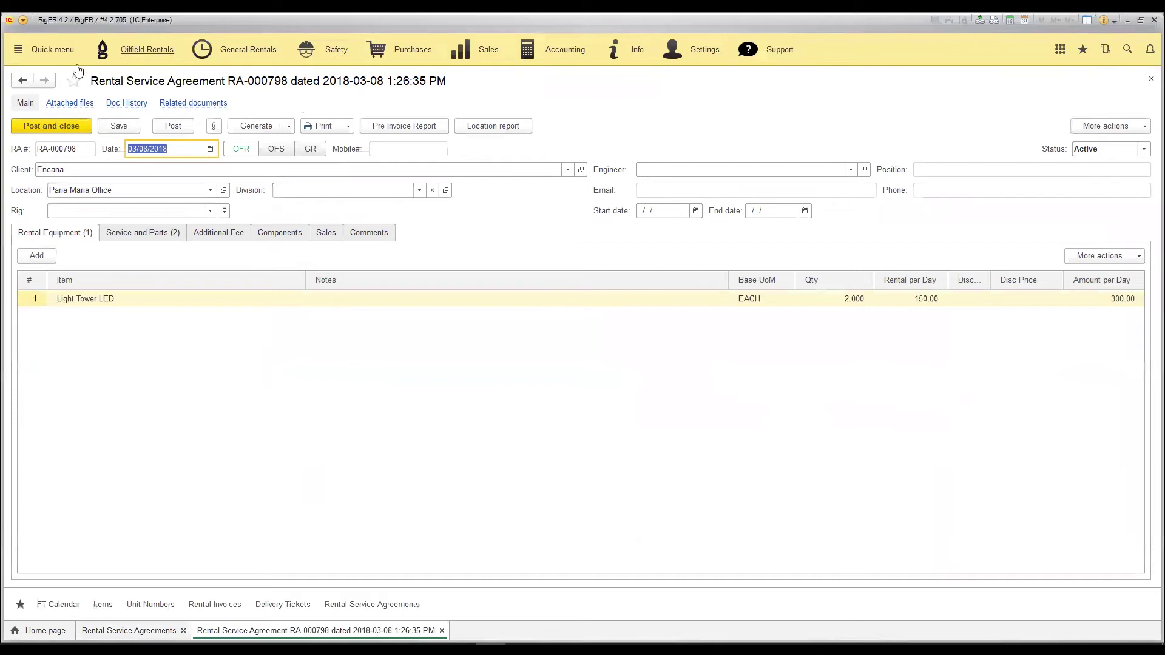
pyautogui.click(97, 169)
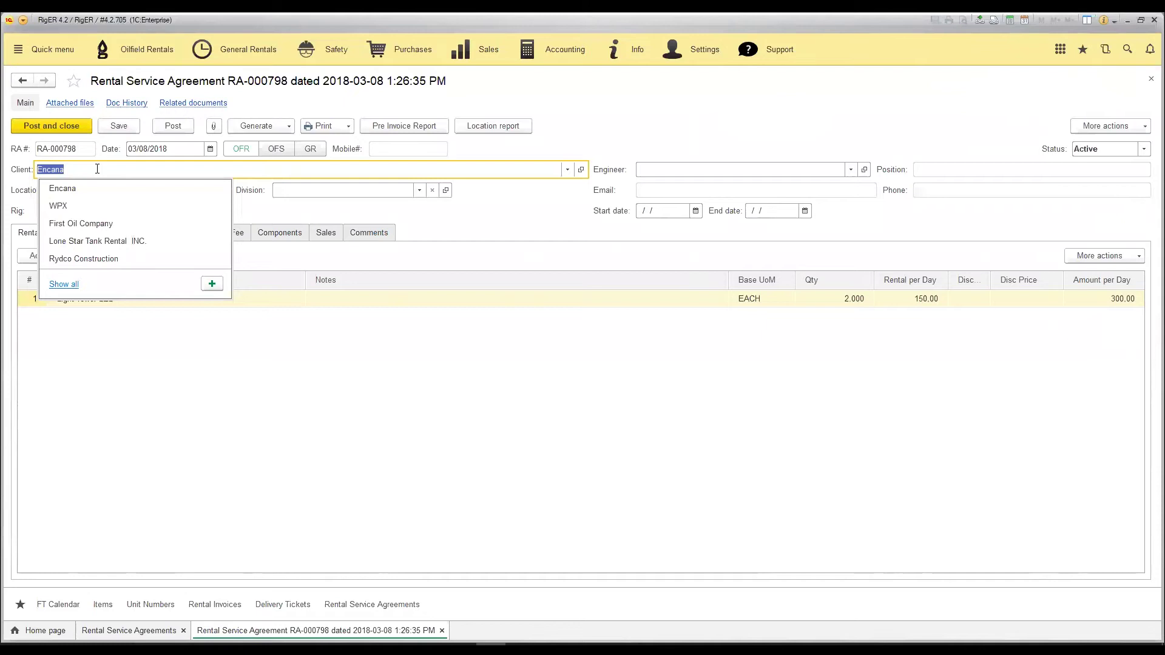
pyautogui.click(97, 169)
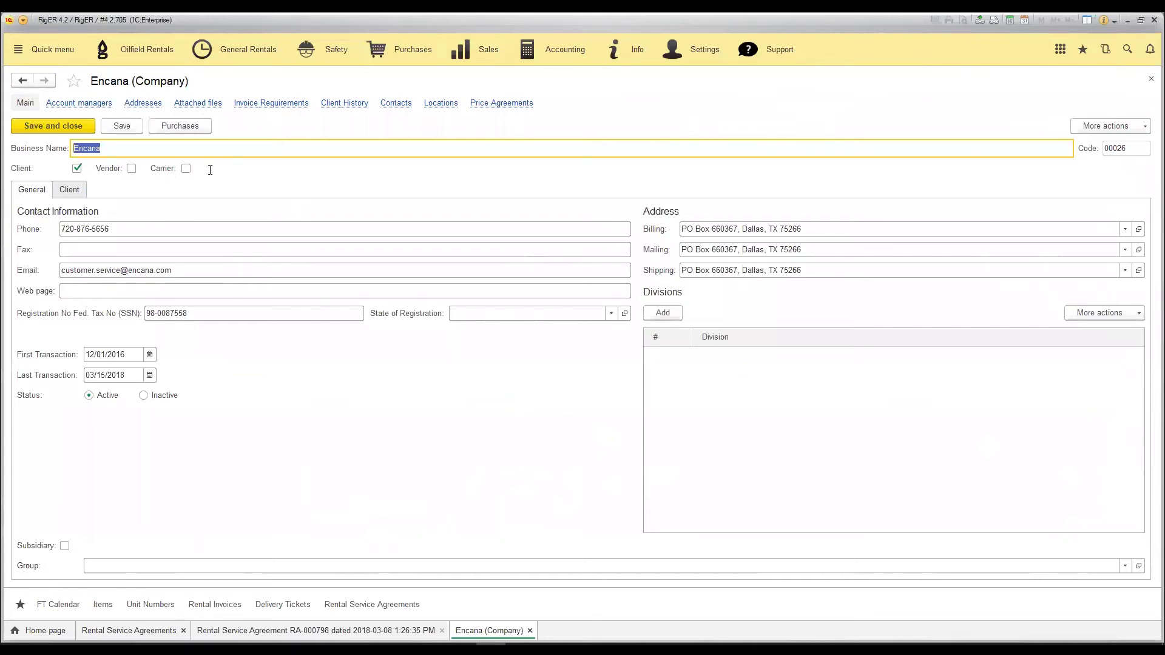
# Open the details of the company's billing address record and go through its country, state, city and postal code fields
pyautogui.press('Tab')
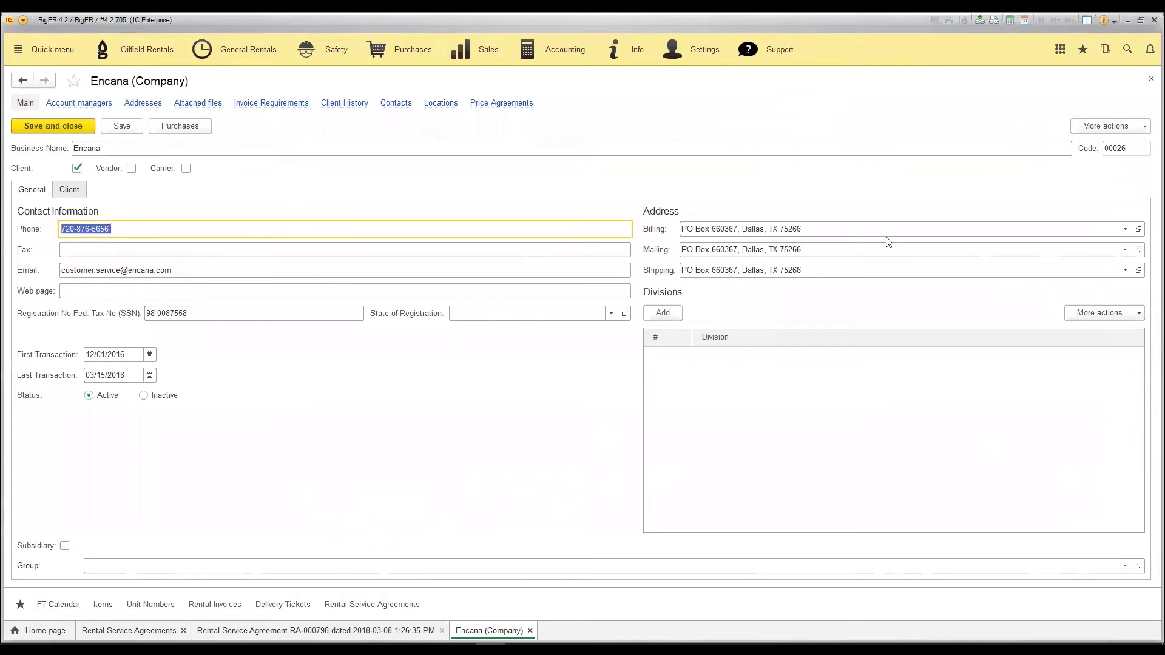
pyautogui.click(888, 230)
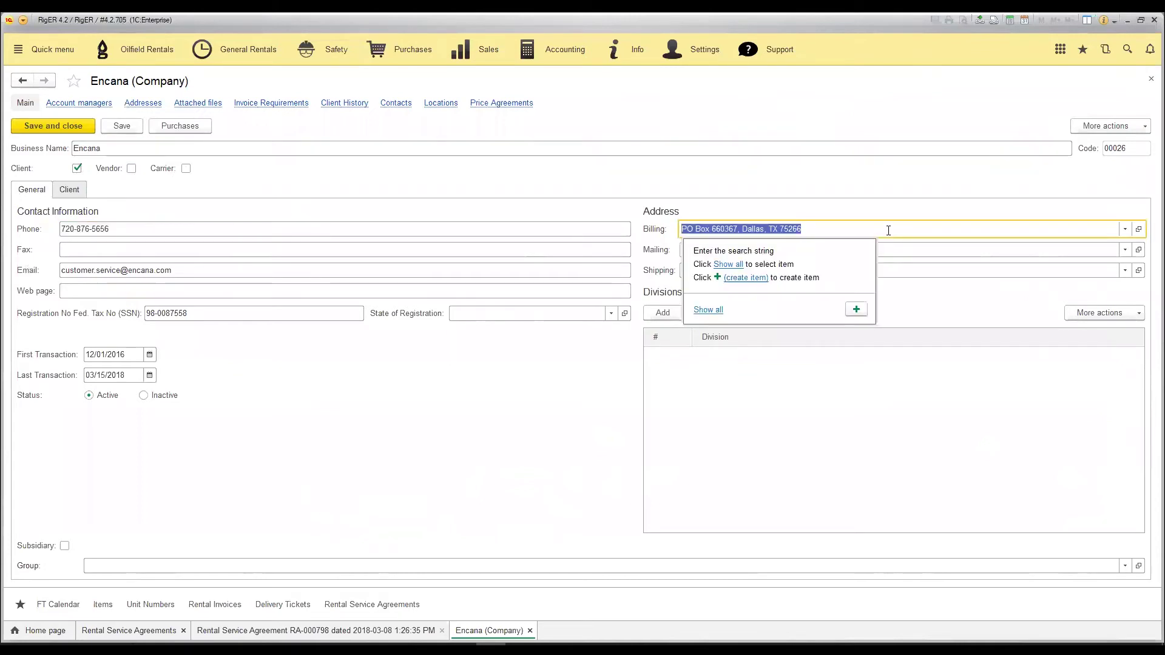
pyautogui.doubleClick(888, 230)
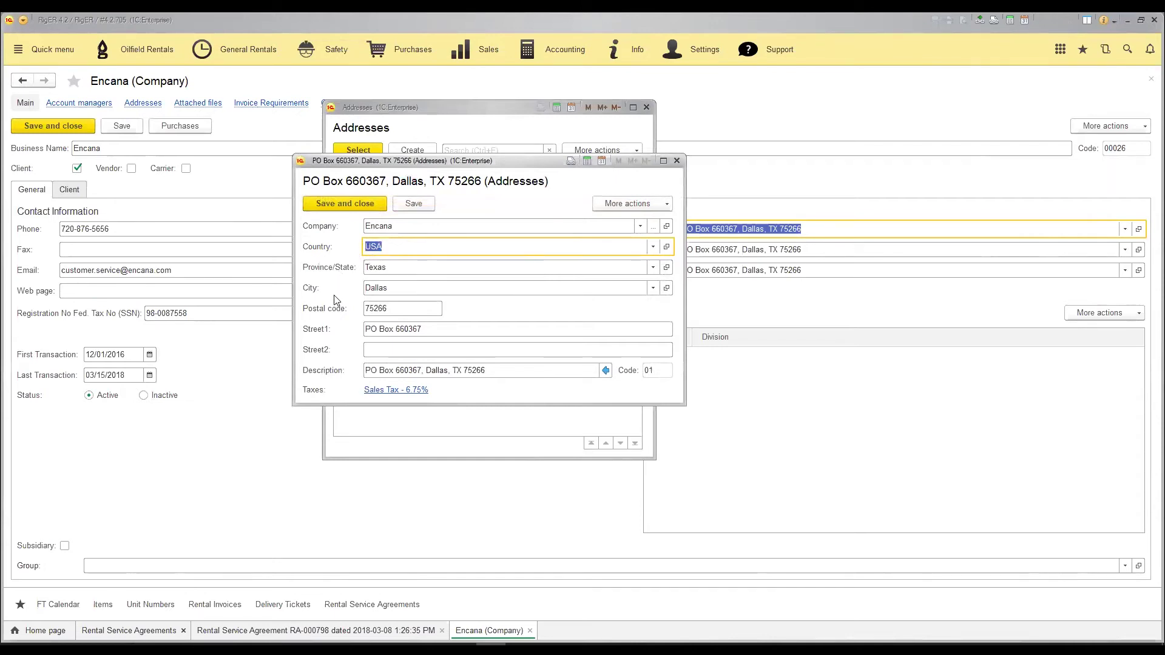
pyautogui.press('Tab')
pyautogui.press('Tab')
pyautogui.press('Tab')
pyautogui.press('Tab')
# Remove the word "Box" from the billing address's Street1, regenerate its description, save it and select it as the billing address
pyautogui.click(437, 332)
pyautogui.doubleClick(386, 329)
pyautogui.press('BackSpace')
pyautogui.press('BackSpace')
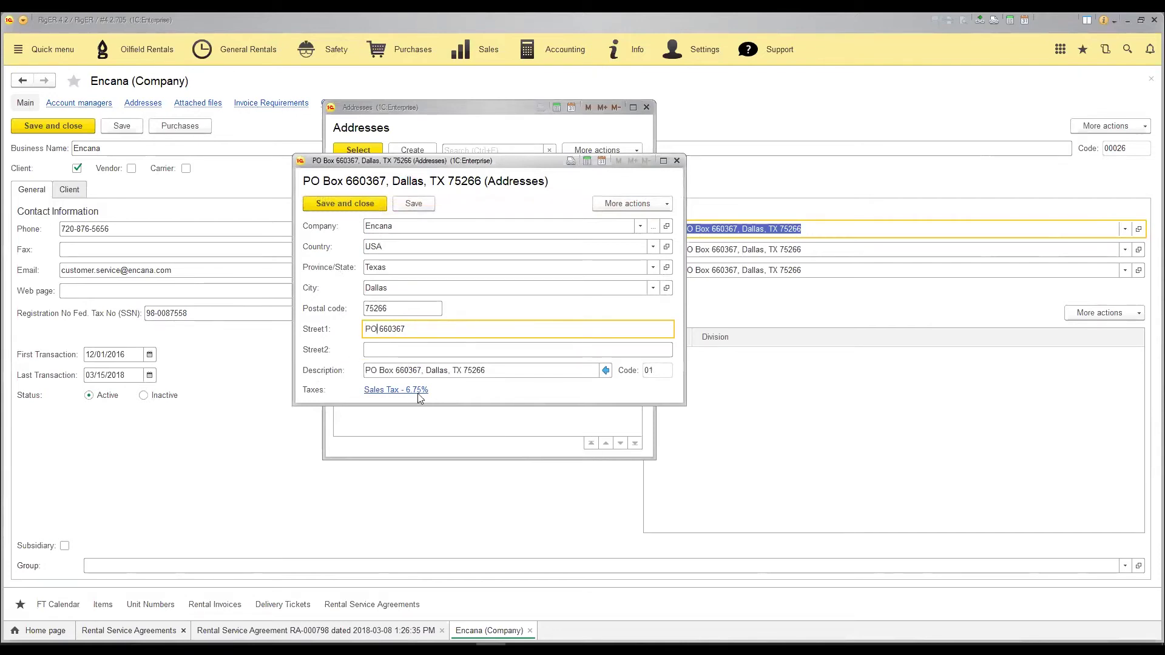
pyautogui.click(606, 371)
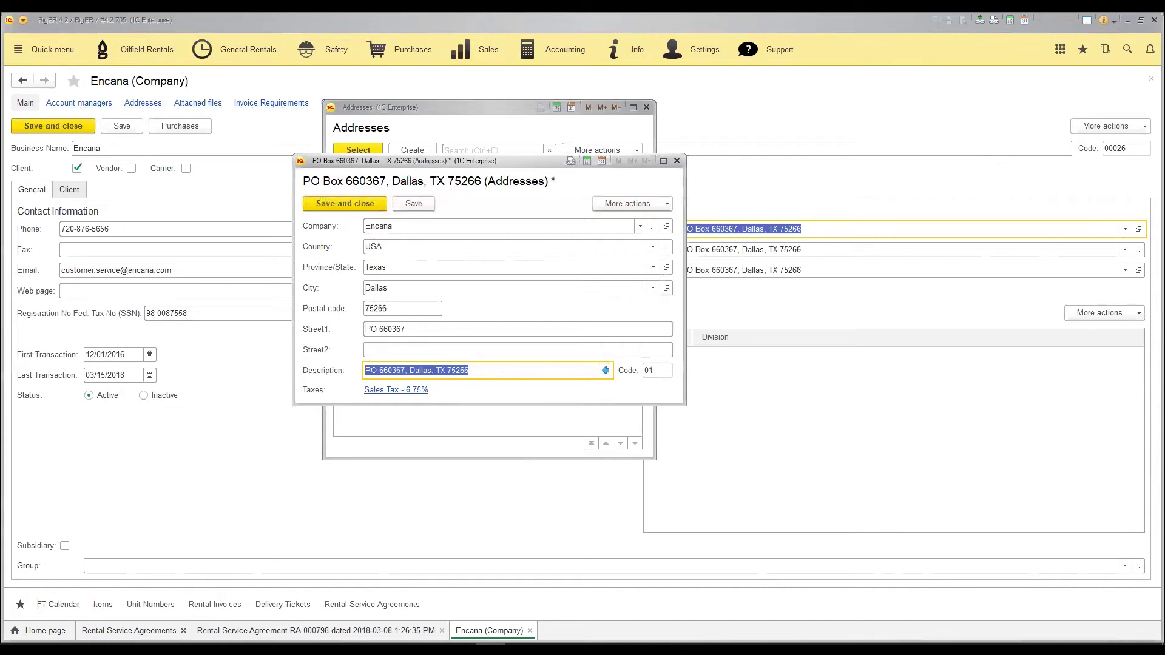
pyautogui.click(356, 204)
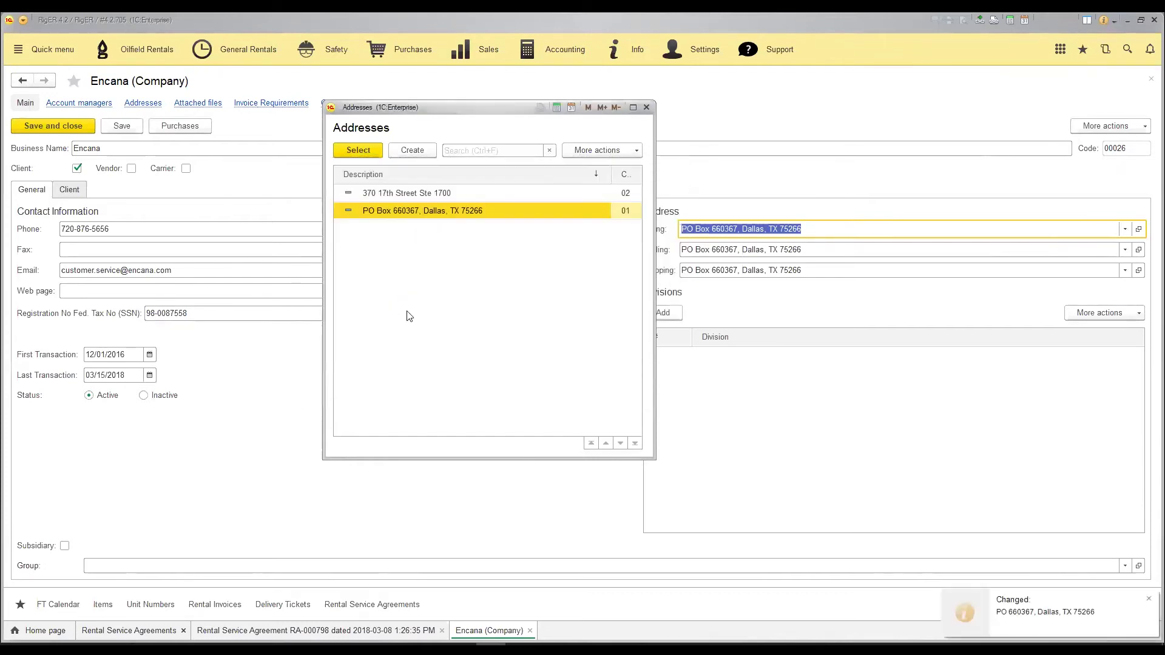
pyautogui.click(372, 153)
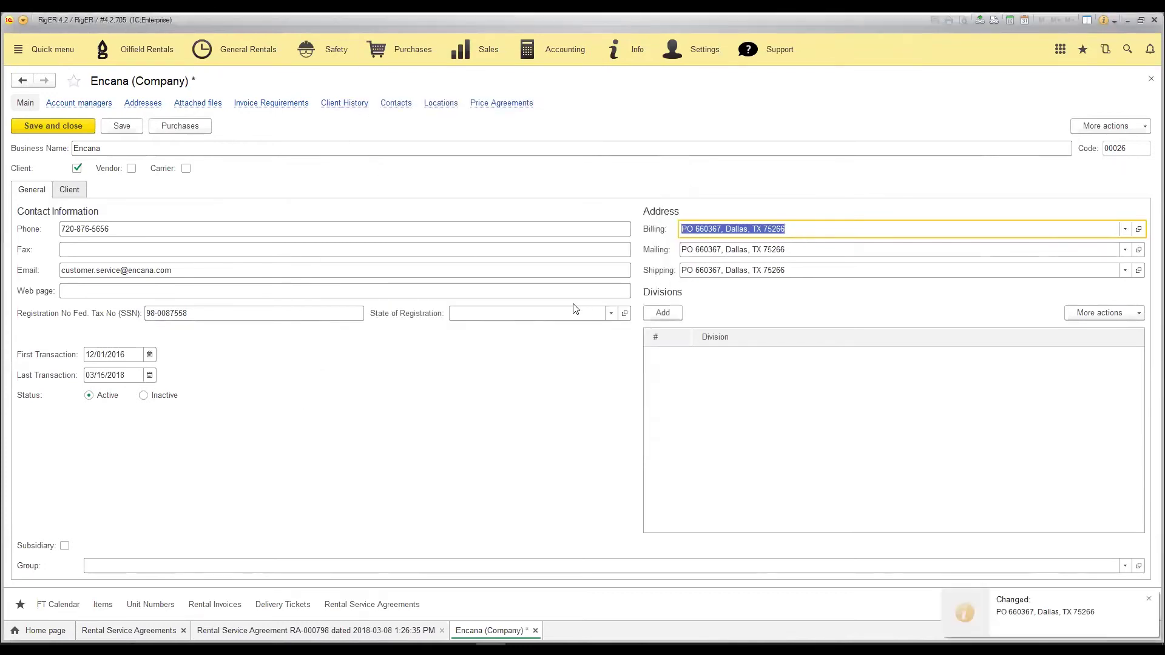
# Check the mailing address choices and review the company's related records, from account managers and addresses through client history and contacts to price agreements
pyautogui.click(700, 248)
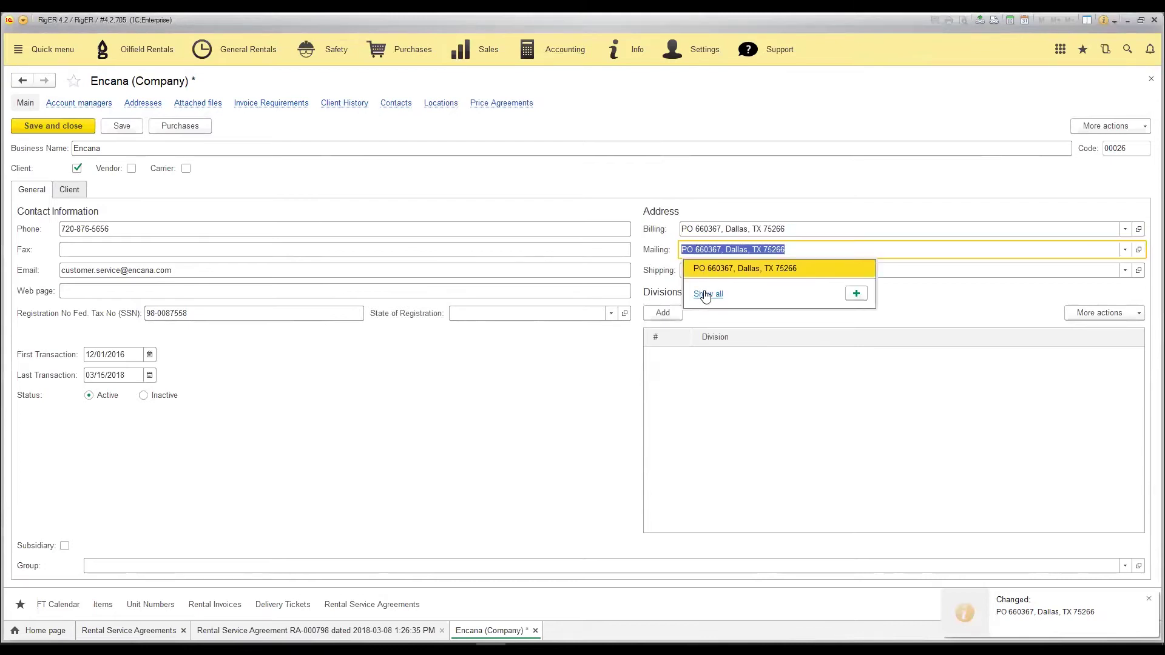
pyautogui.click(576, 382)
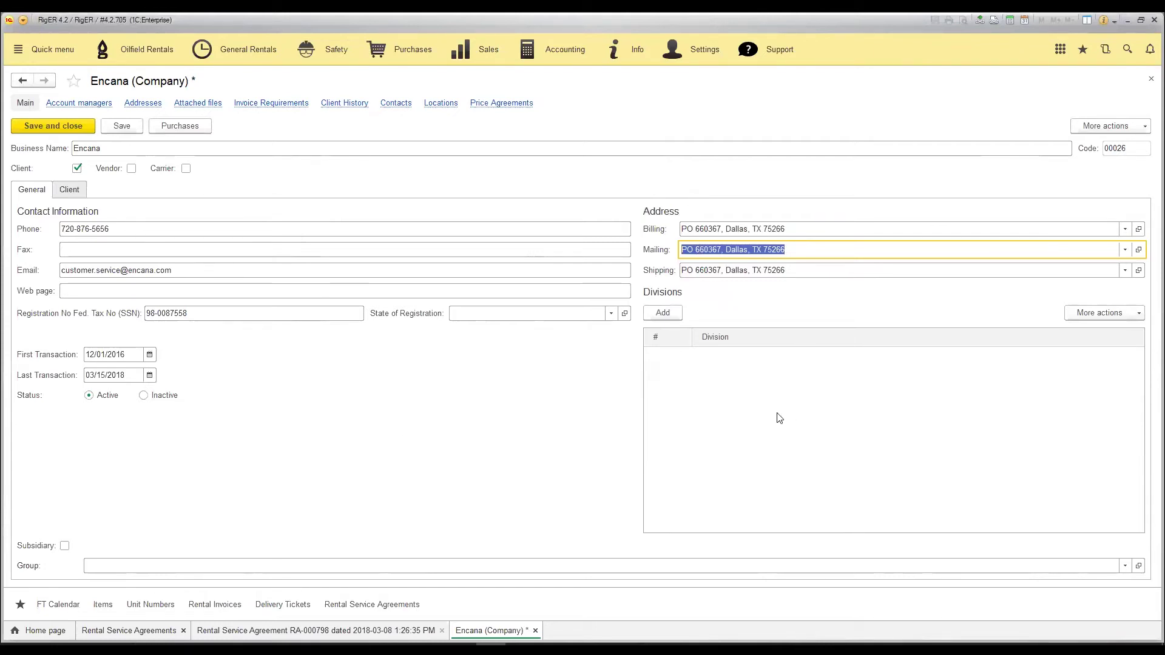
pyautogui.click(52, 105)
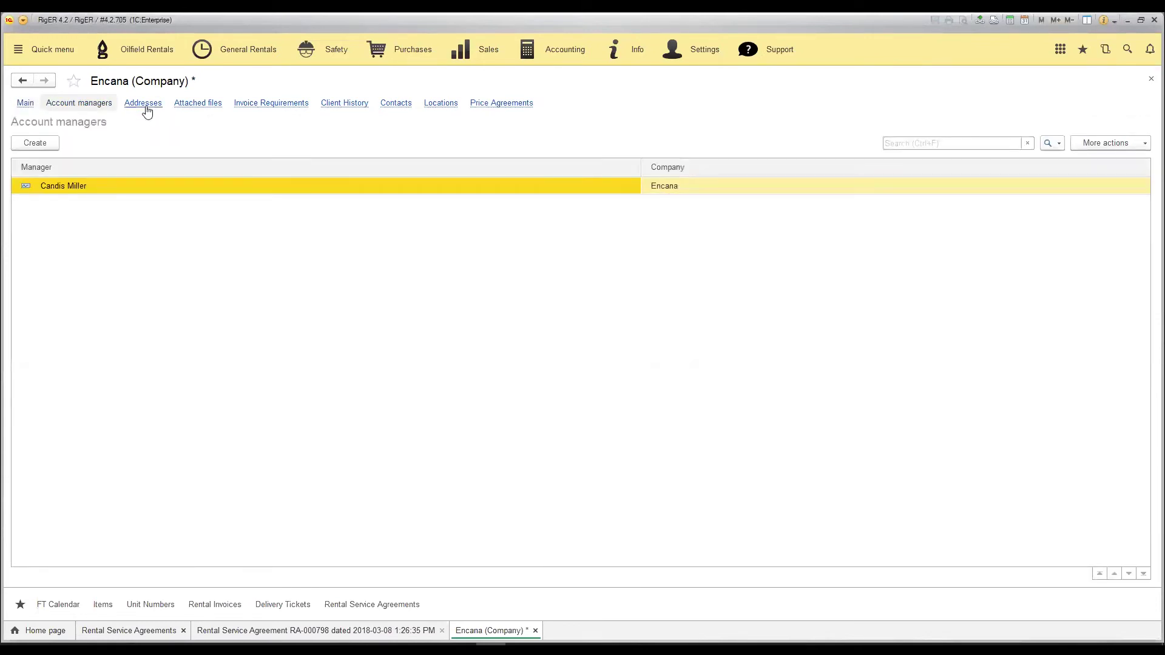
pyautogui.click(145, 108)
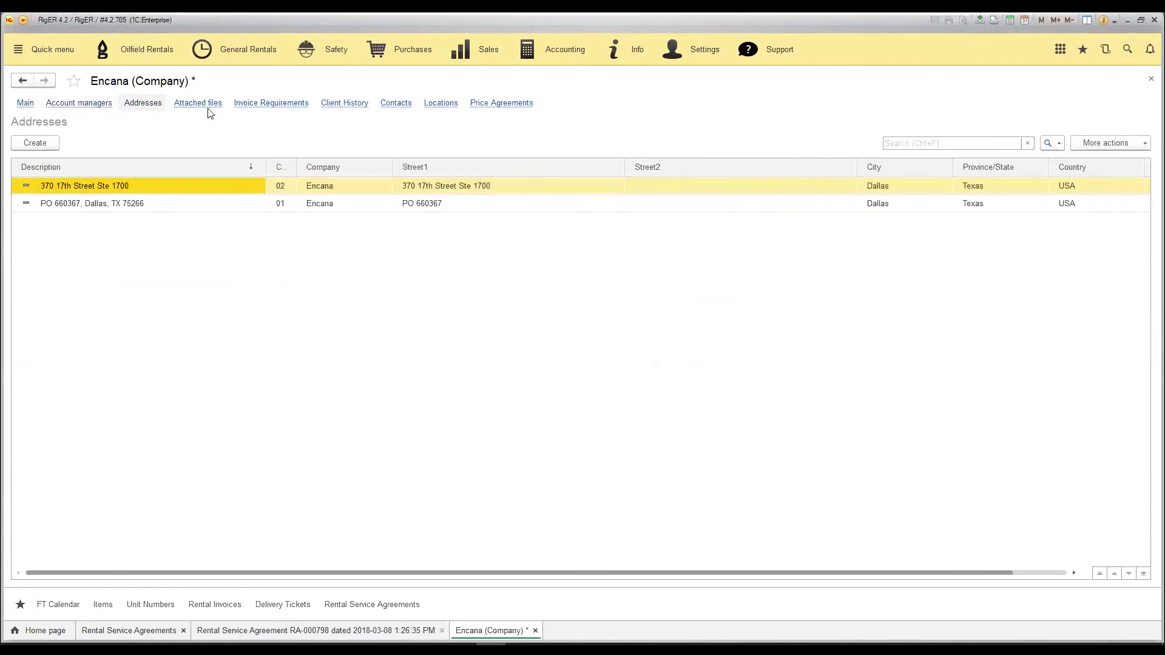
pyautogui.click(213, 104)
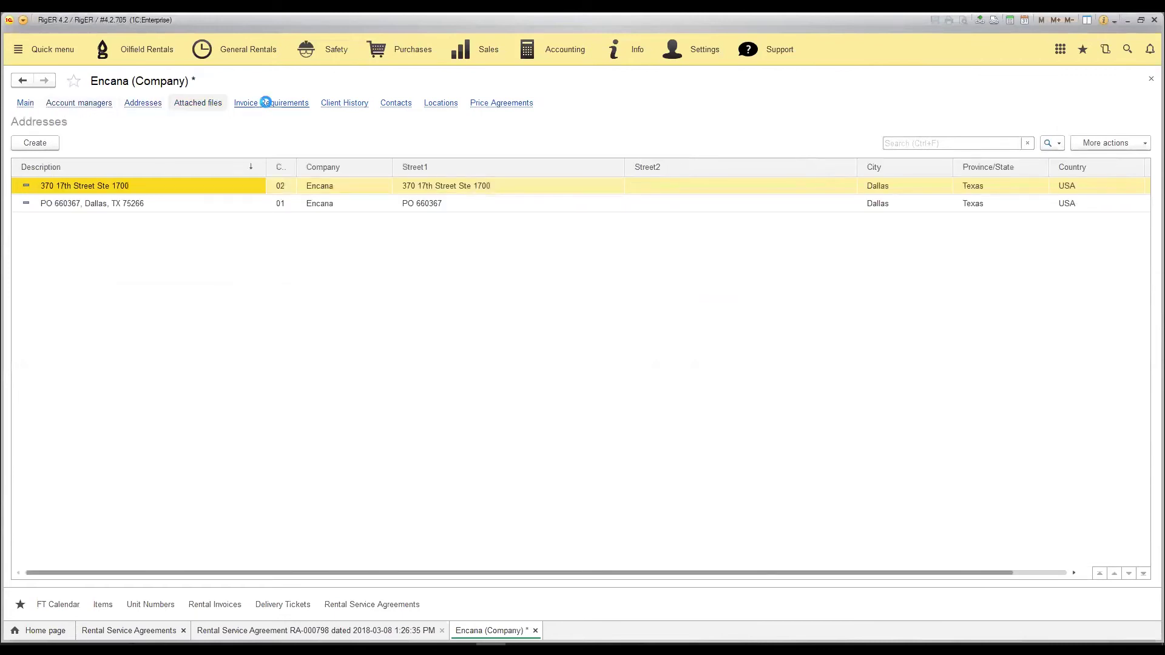
pyautogui.click(267, 103)
pyautogui.click(346, 105)
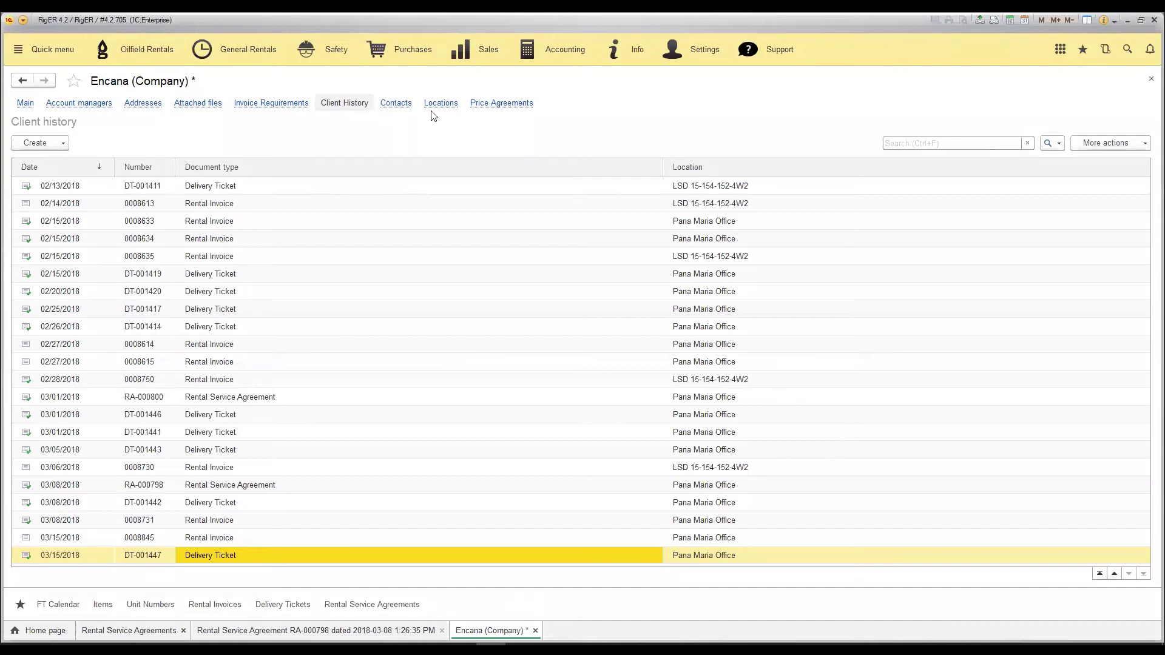
pyautogui.click(394, 103)
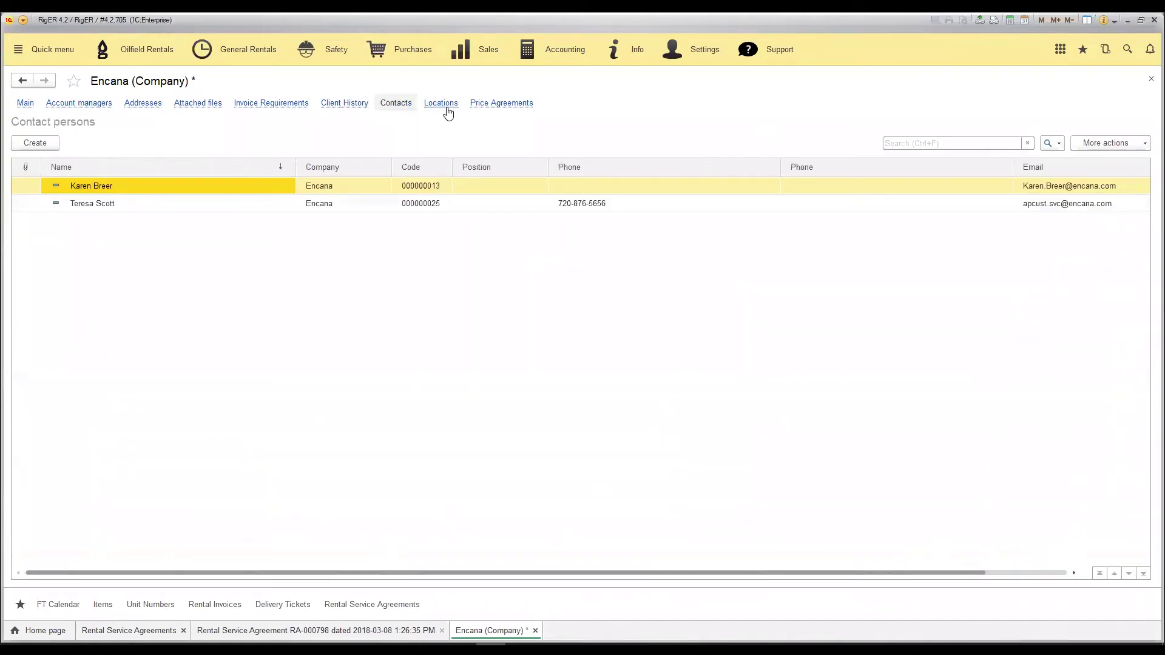
pyautogui.click(448, 107)
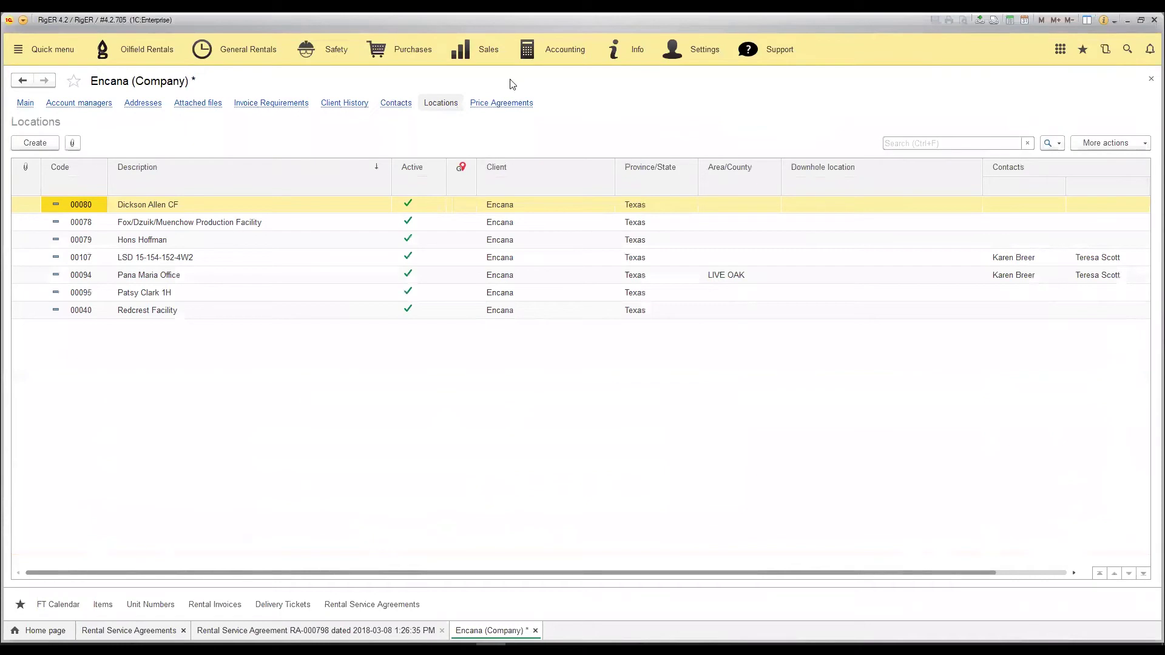
pyautogui.click(504, 105)
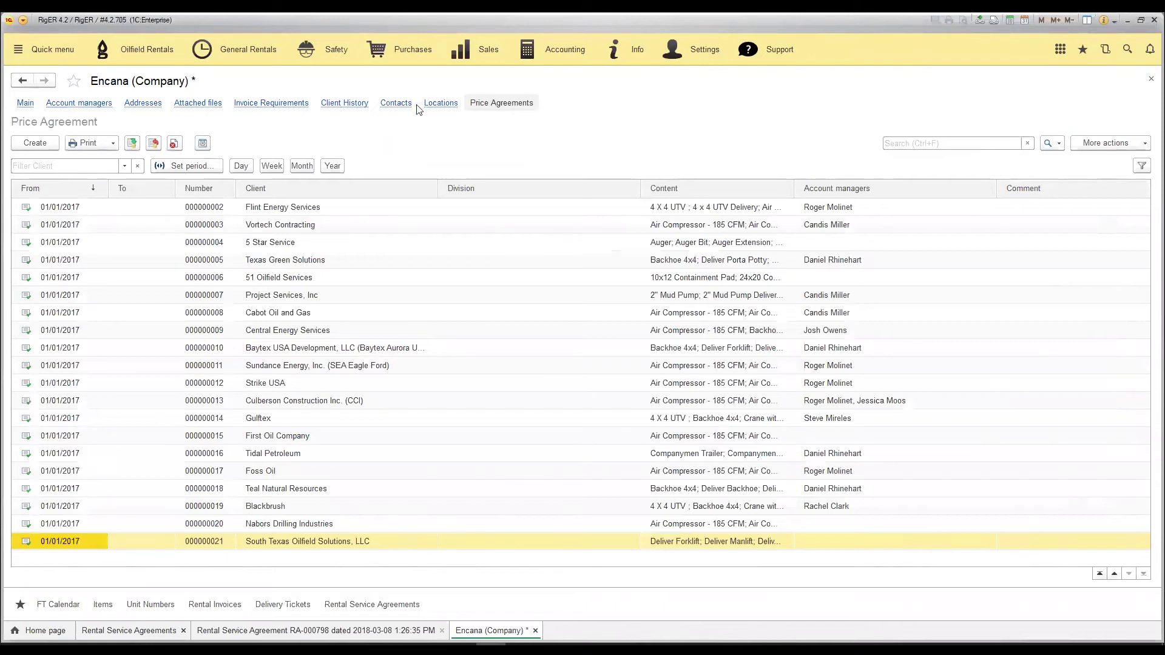
# Open the Dickson Allen CF location from the company's locations, view its location report and close the report
pyautogui.click(432, 105)
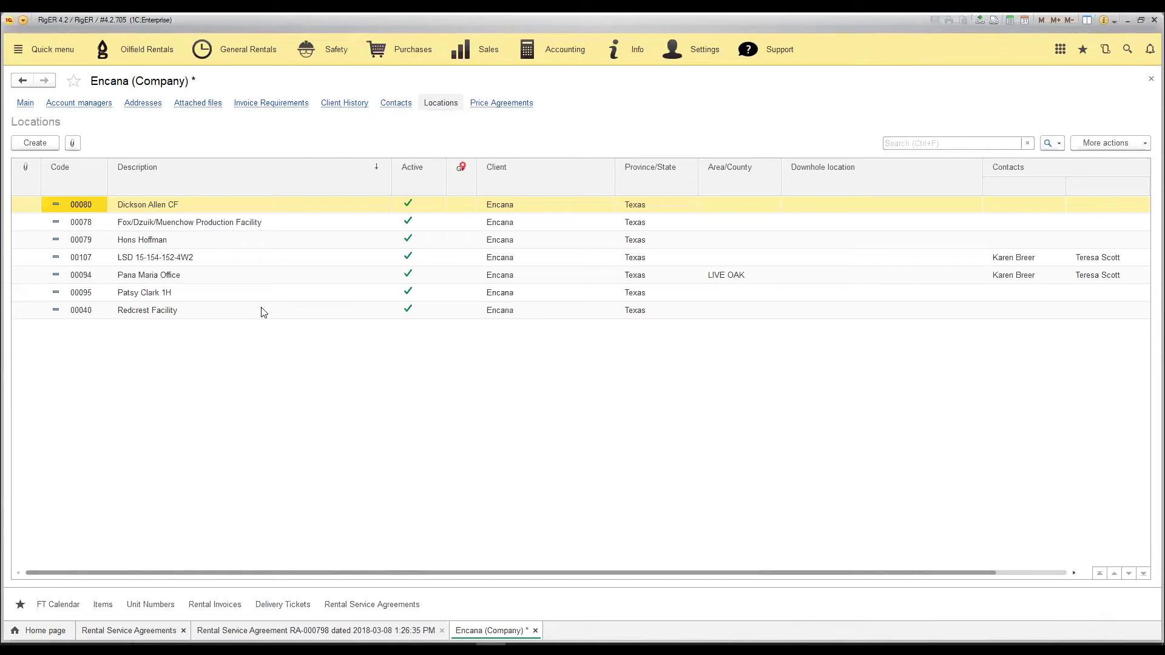
pyautogui.press('Return')
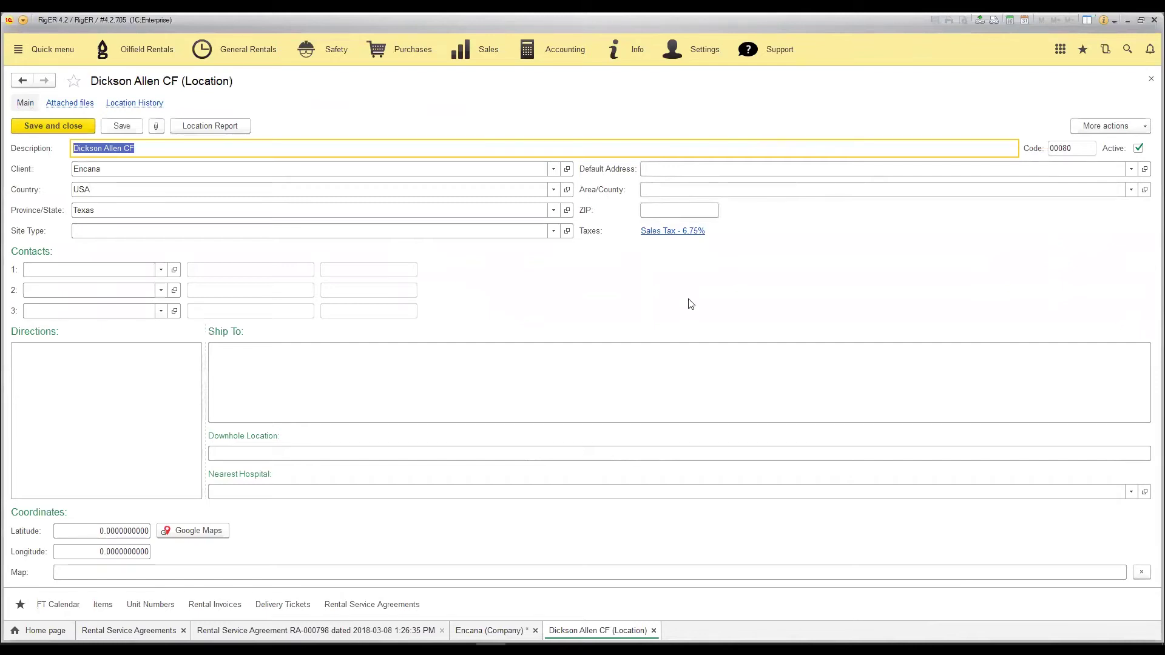
pyautogui.click(137, 367)
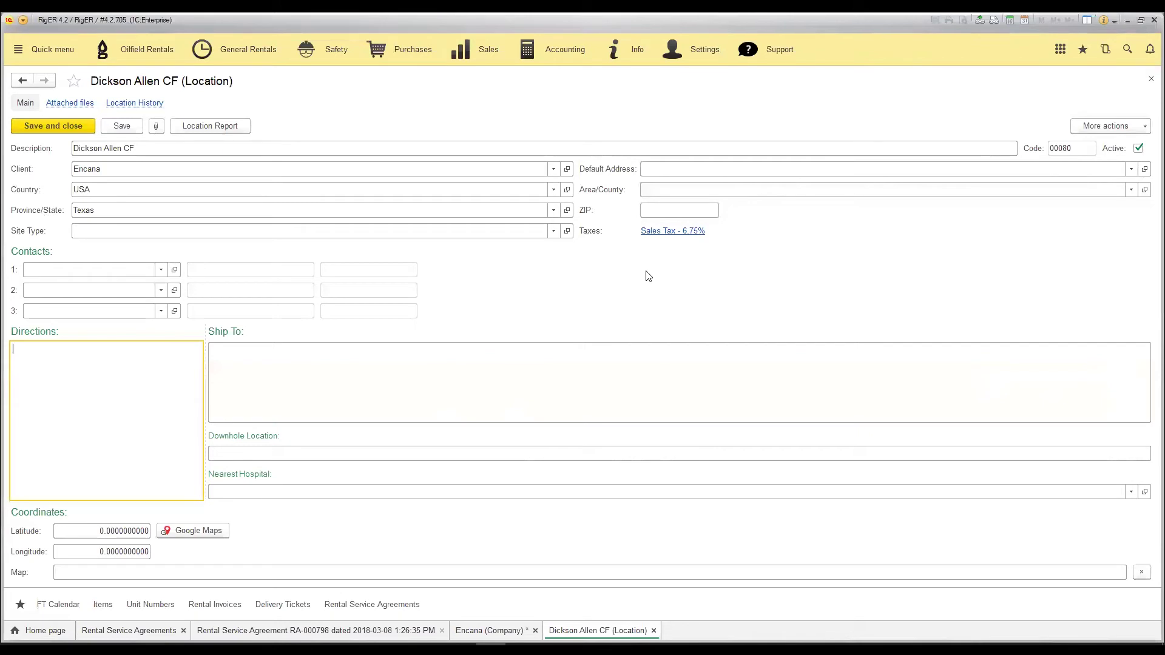
pyautogui.click(205, 127)
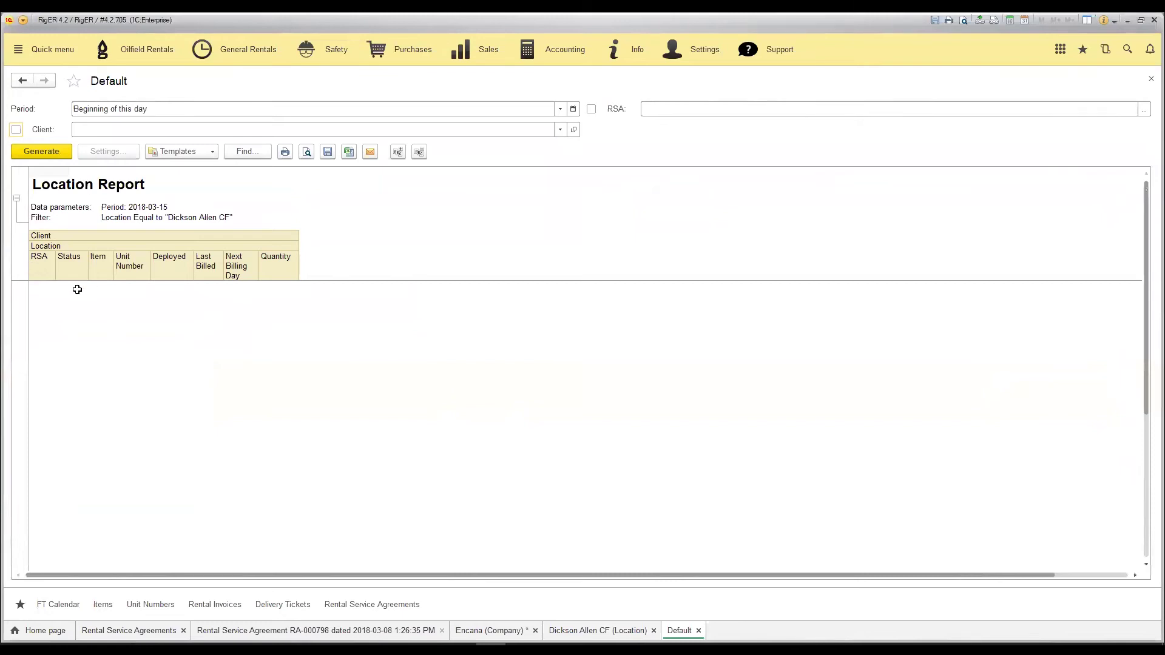
pyautogui.click(1150, 79)
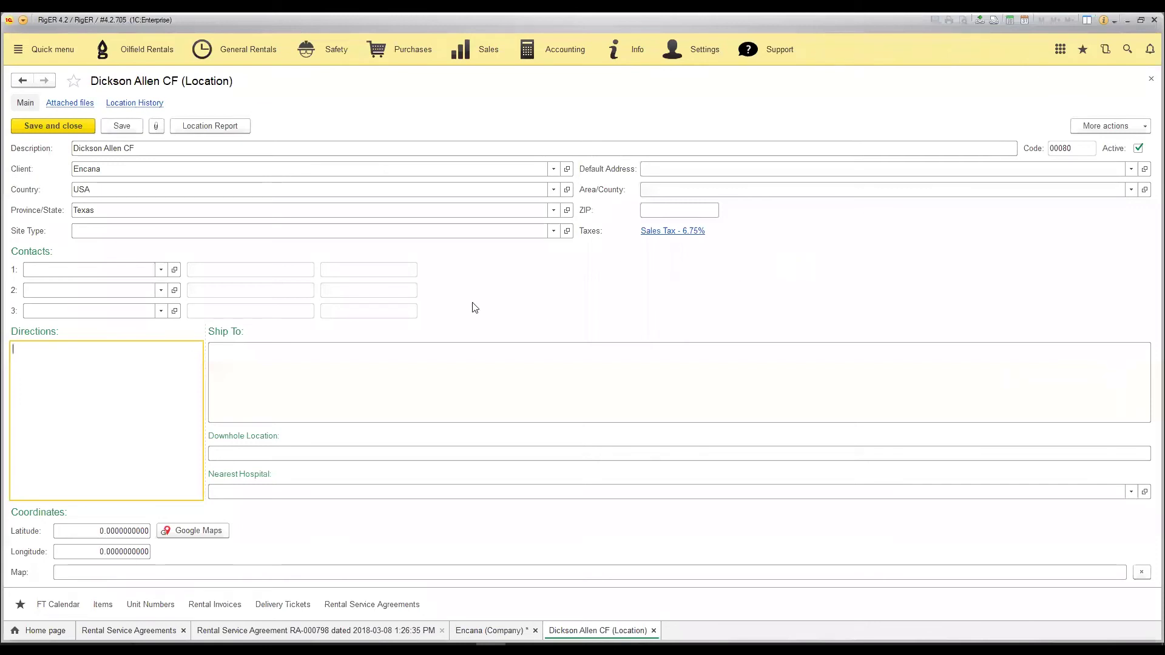
# Assign the client's two existing contact persons as contacts 1 and 2 of the location
pyautogui.click(46, 266)
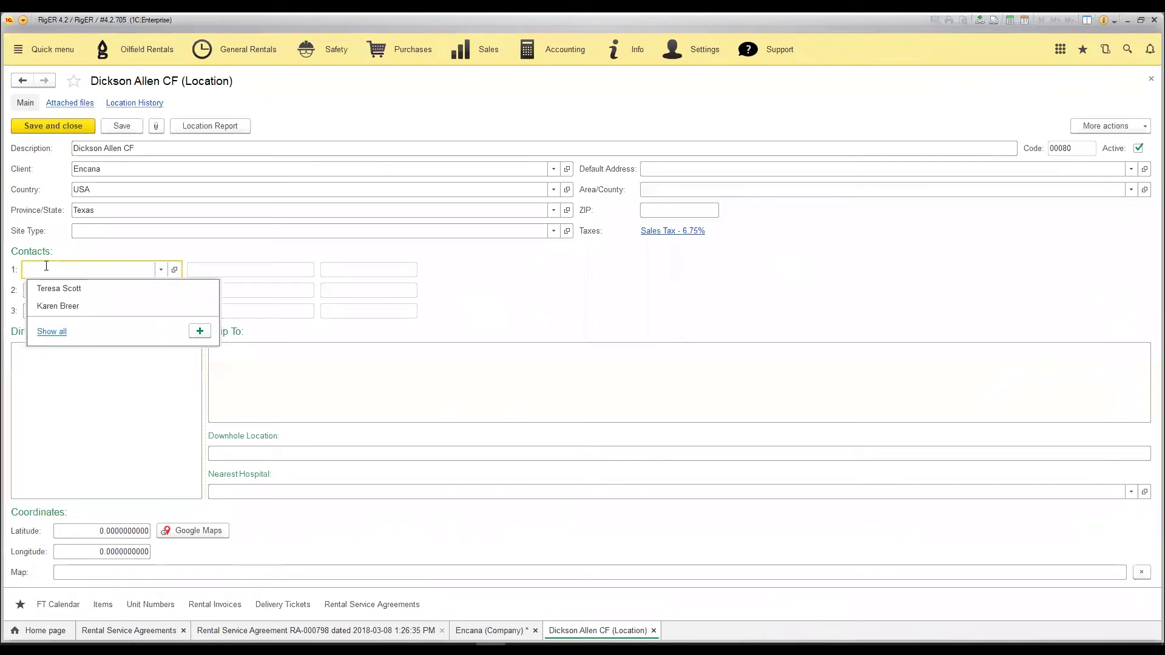
pyautogui.click(95, 288)
pyautogui.click(93, 292)
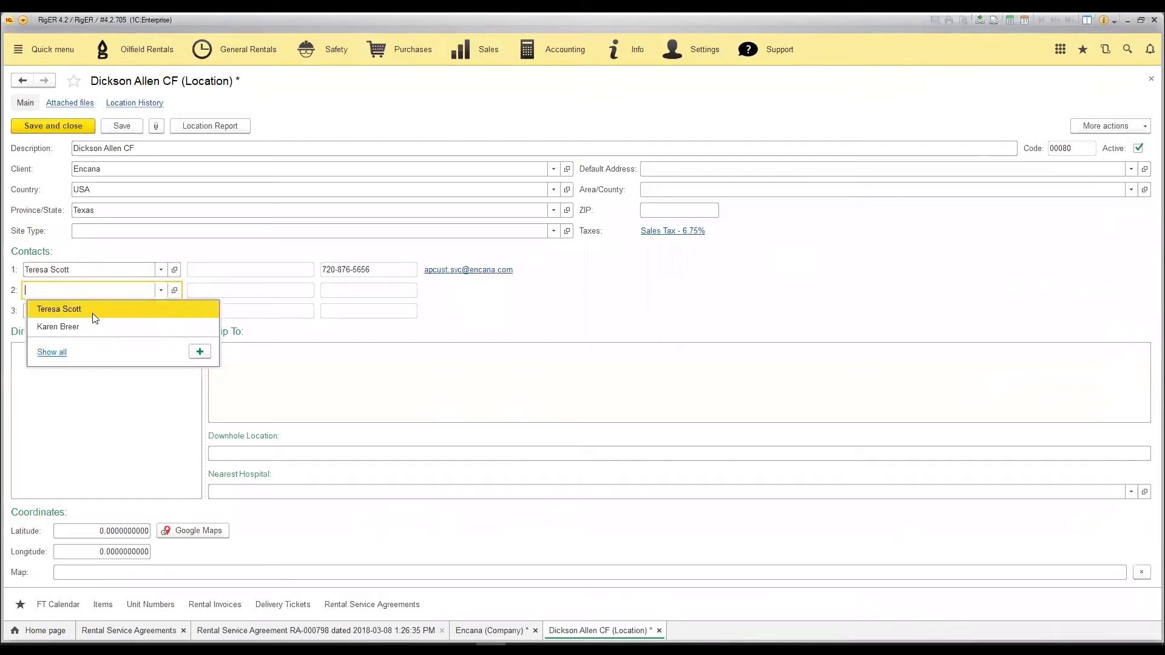
pyautogui.click(84, 326)
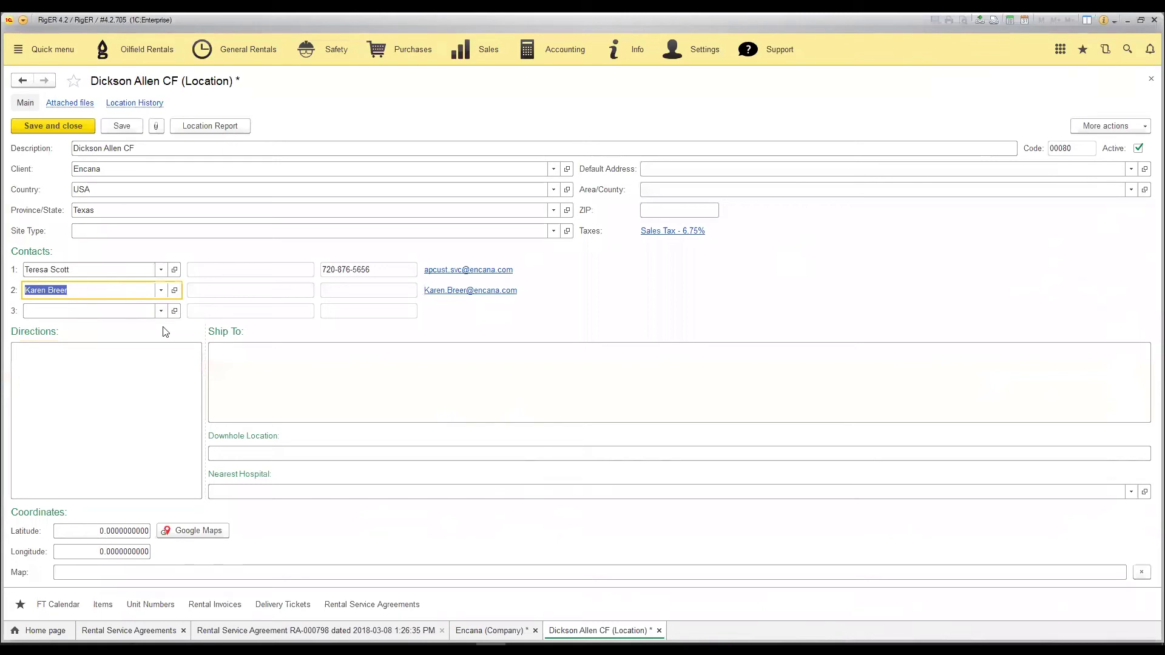
# Open the location's first contact person from the contacts list and review the position choices, phone types and notes field
pyautogui.click(116, 275)
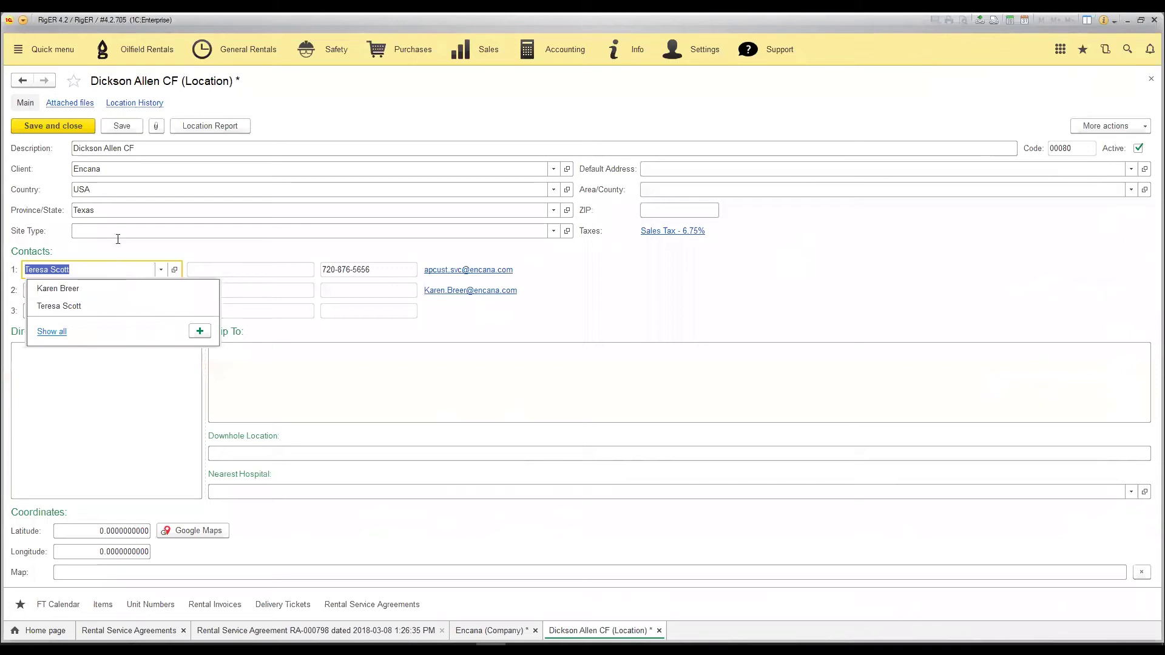
pyautogui.click(161, 270)
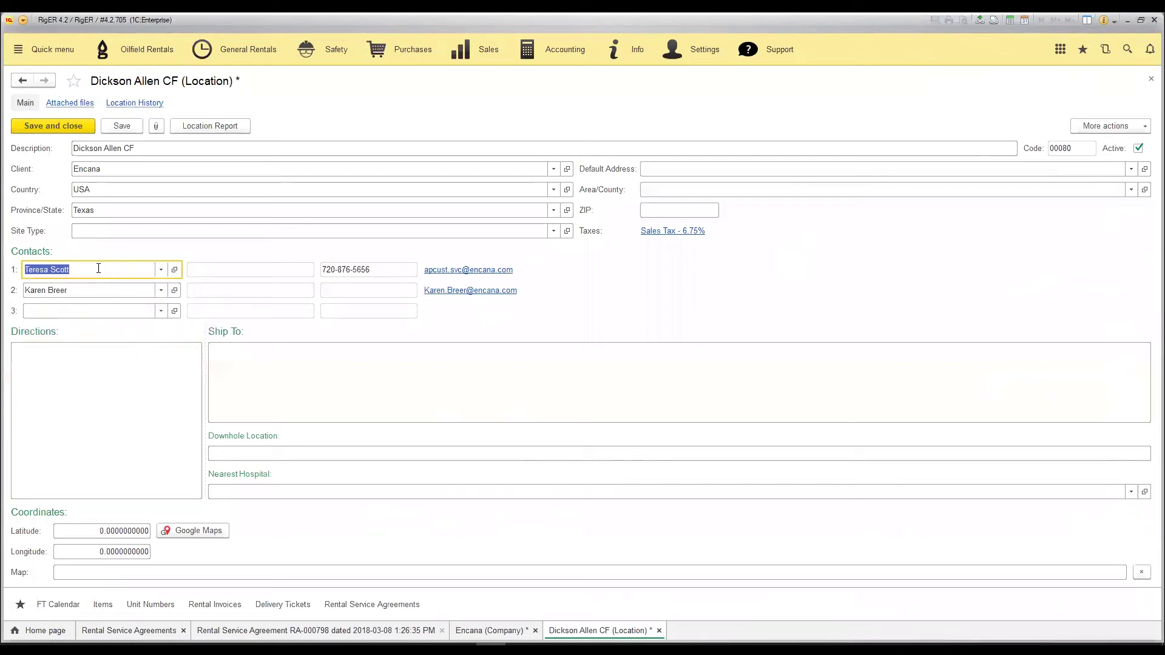
pyautogui.doubleClick(99, 268)
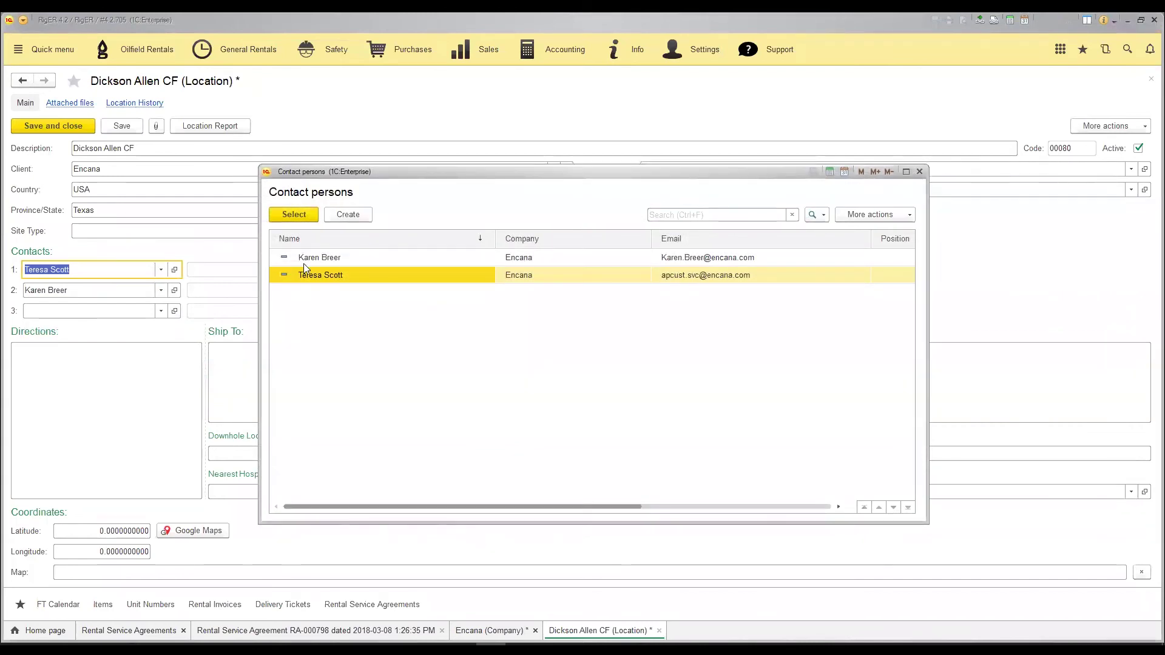
pyautogui.press('F2')
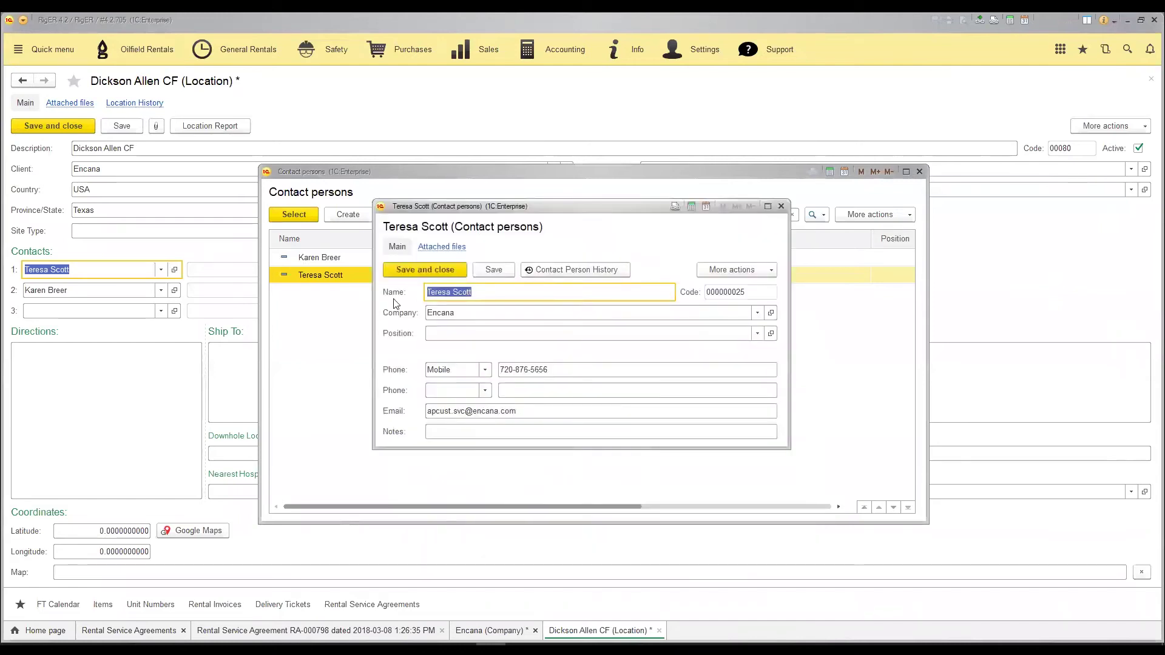
pyautogui.click(446, 333)
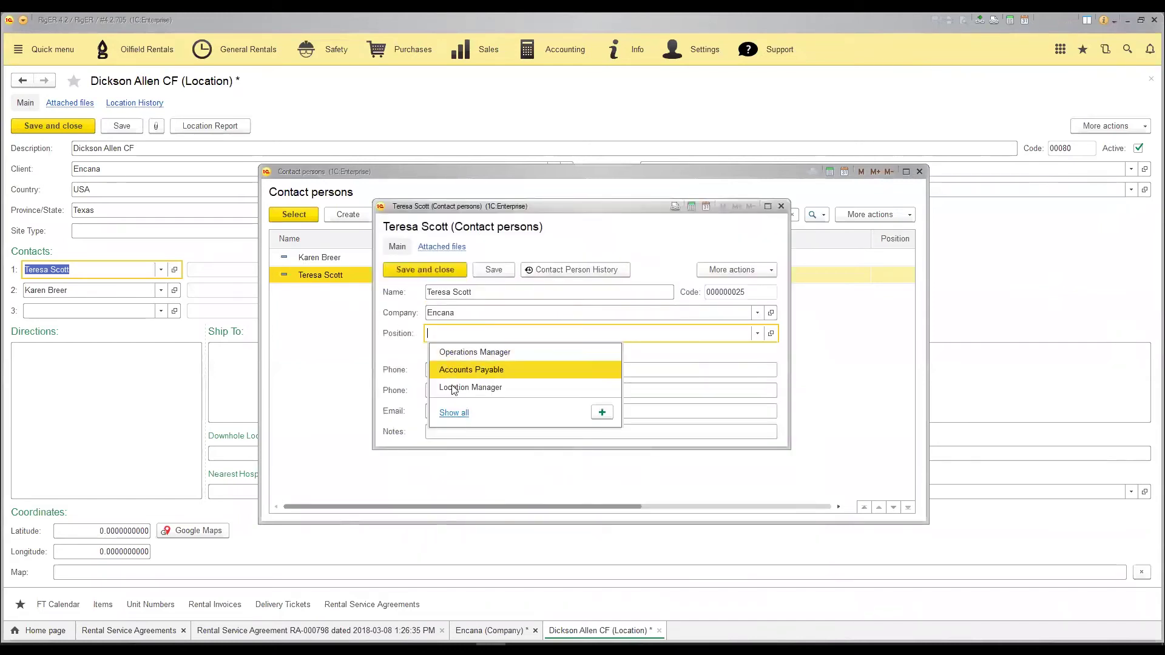
pyautogui.click(458, 418)
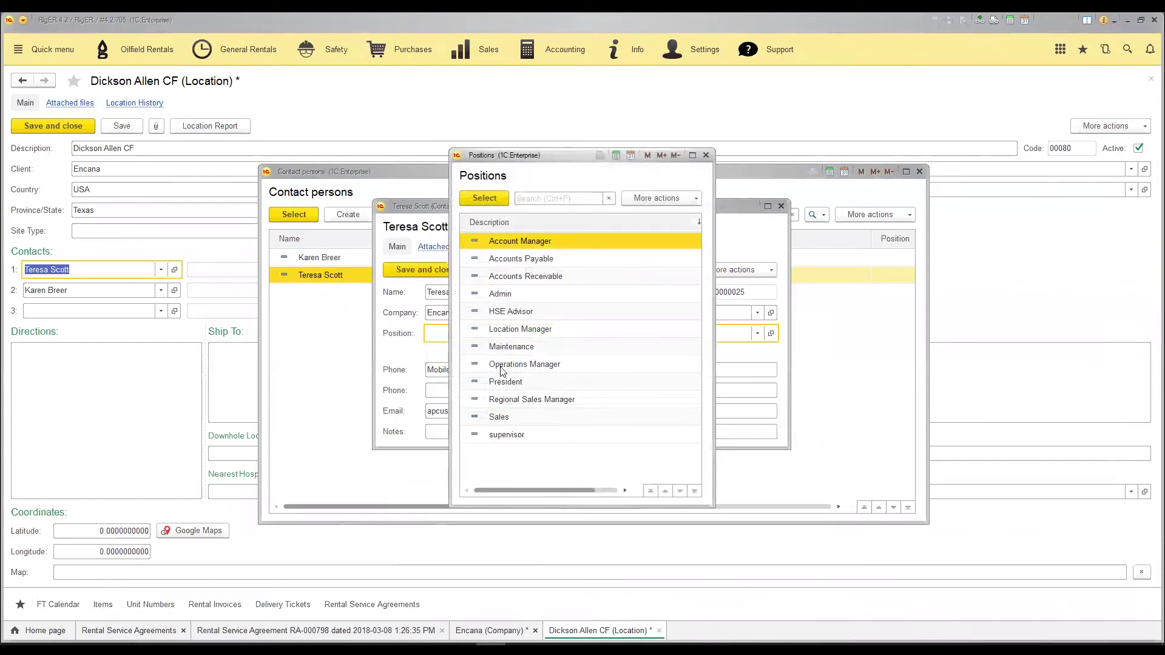
pyautogui.click(706, 156)
pyautogui.click(485, 370)
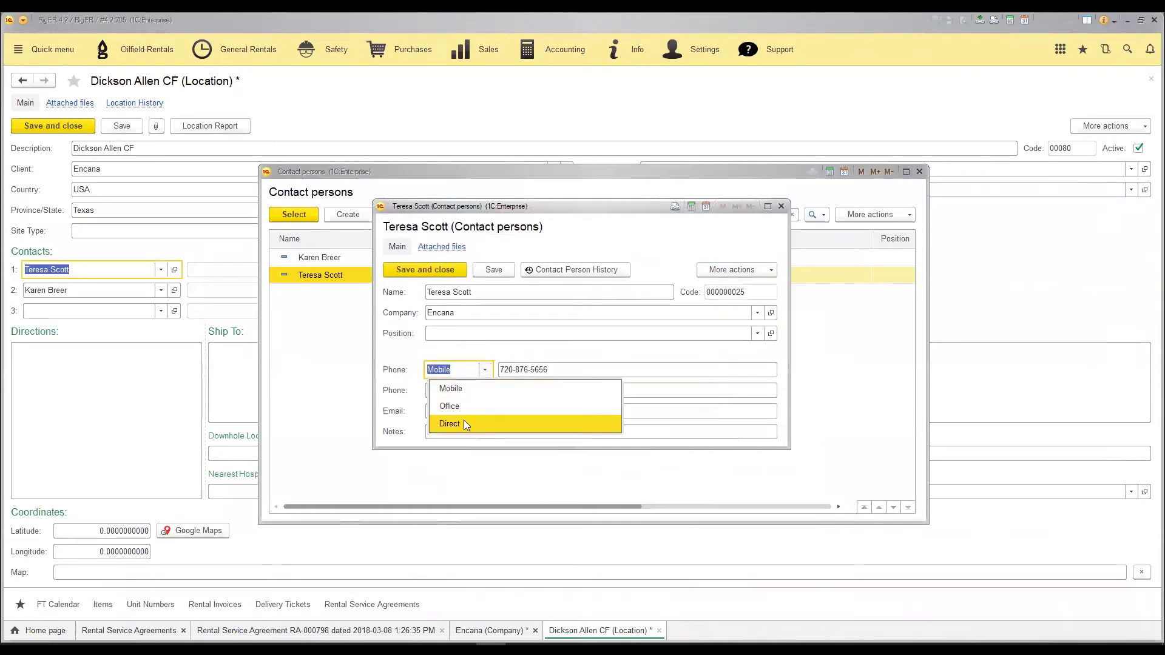
pyautogui.click(387, 377)
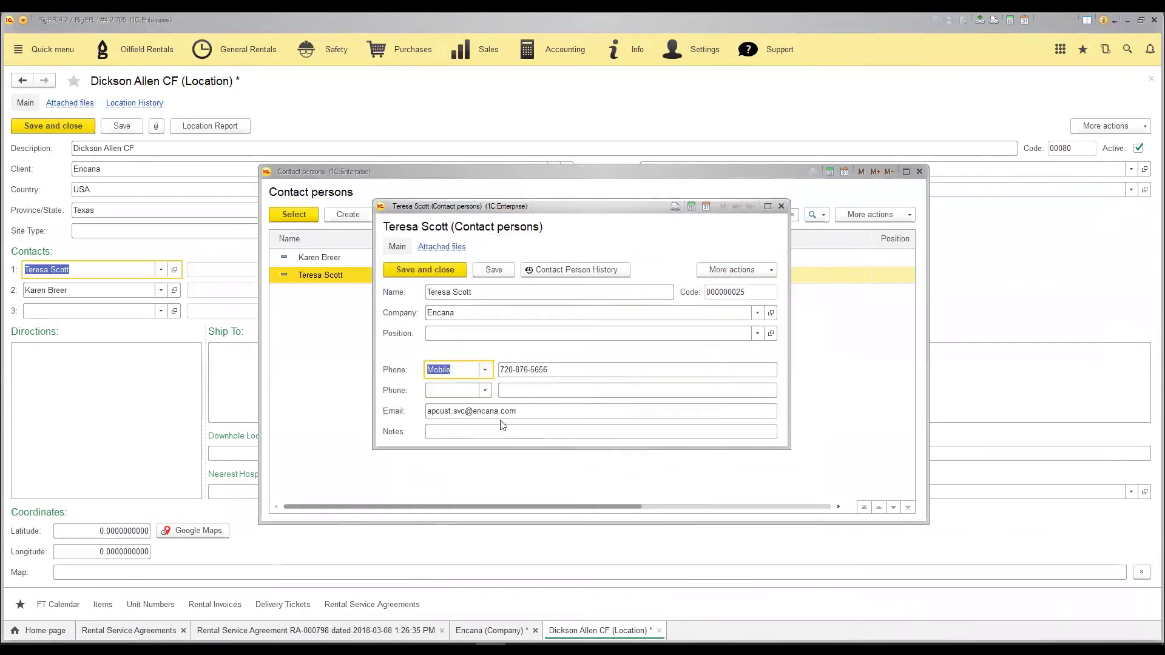
pyautogui.click(449, 431)
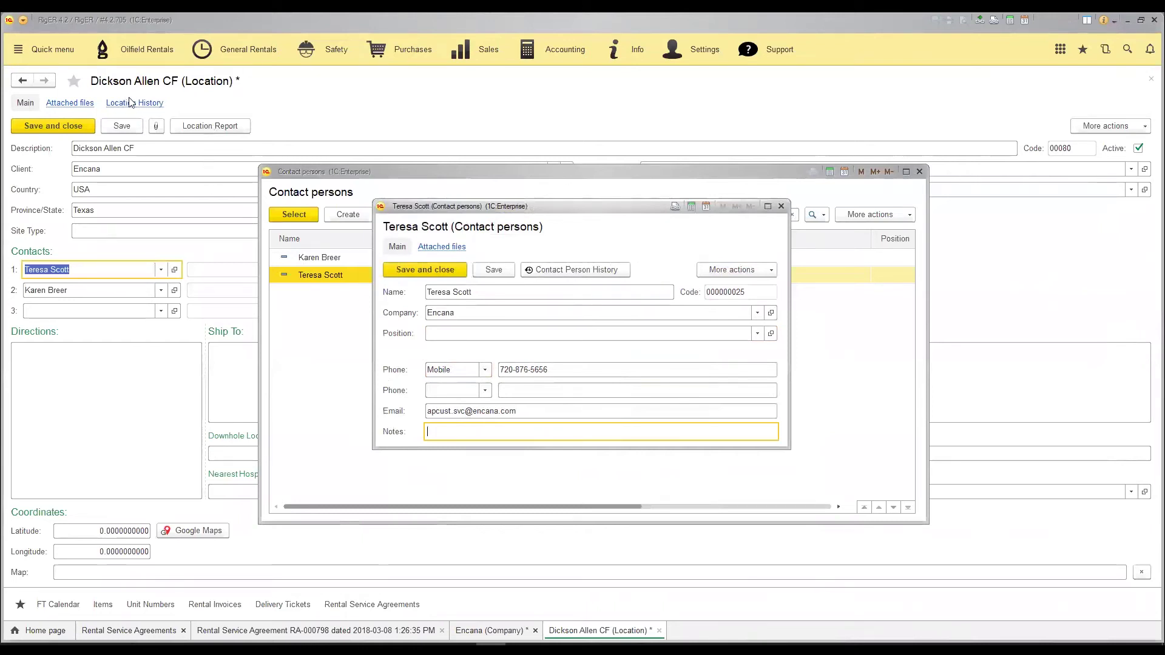
# Close the contact record and the contacts list, and close the Dickson Allen CF location with its changes saved
pyautogui.click(782, 207)
pyautogui.click(920, 172)
pyautogui.click(1151, 78)
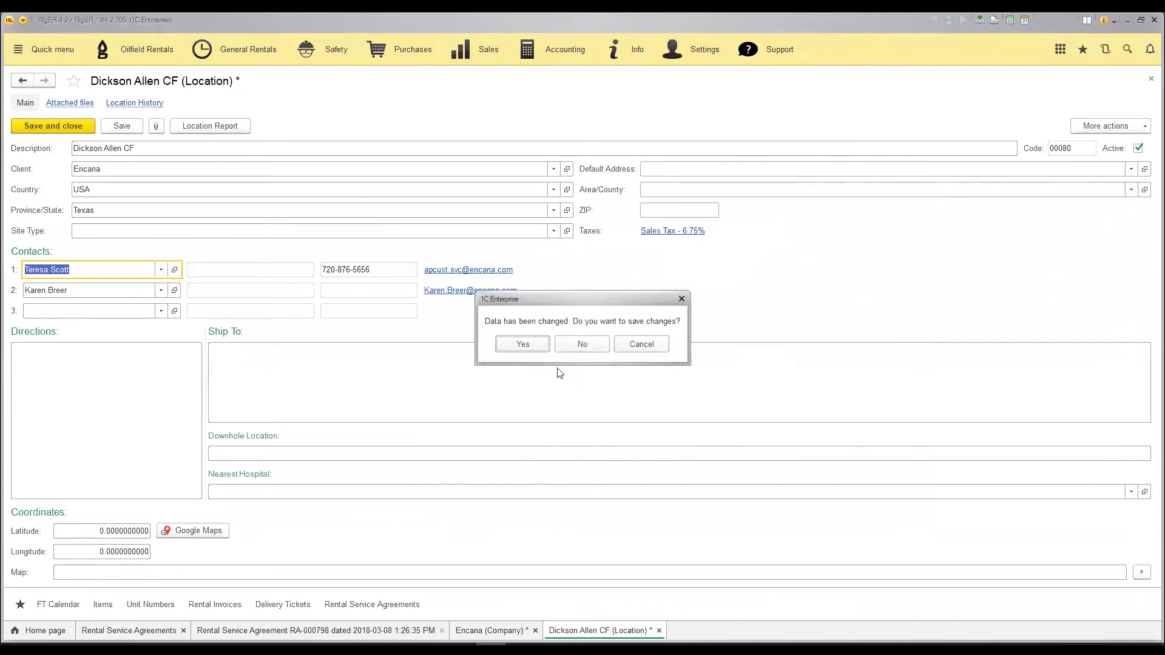
pyautogui.click(544, 345)
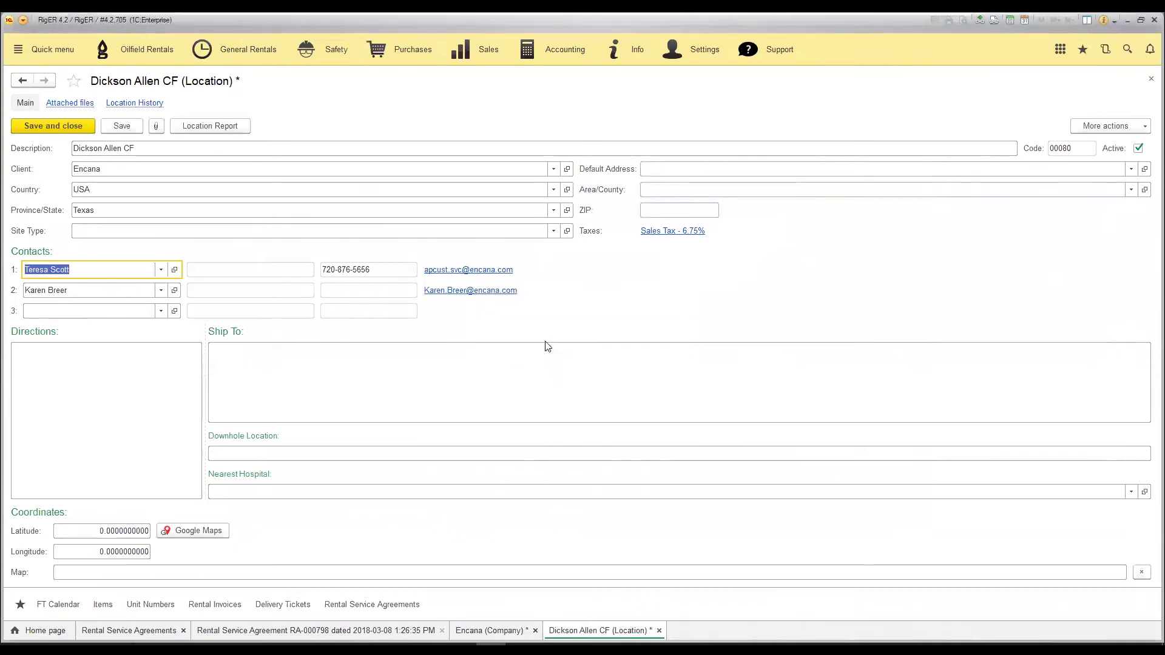
# Switch to the RigER-RSA-v01 PowerPoint slide show at the Client slide
pyautogui.hotkey('alt', 'Tab')
pyautogui.hotkey('alt', 'Tab')
pyautogui.hotkey('alt', 'Tab')
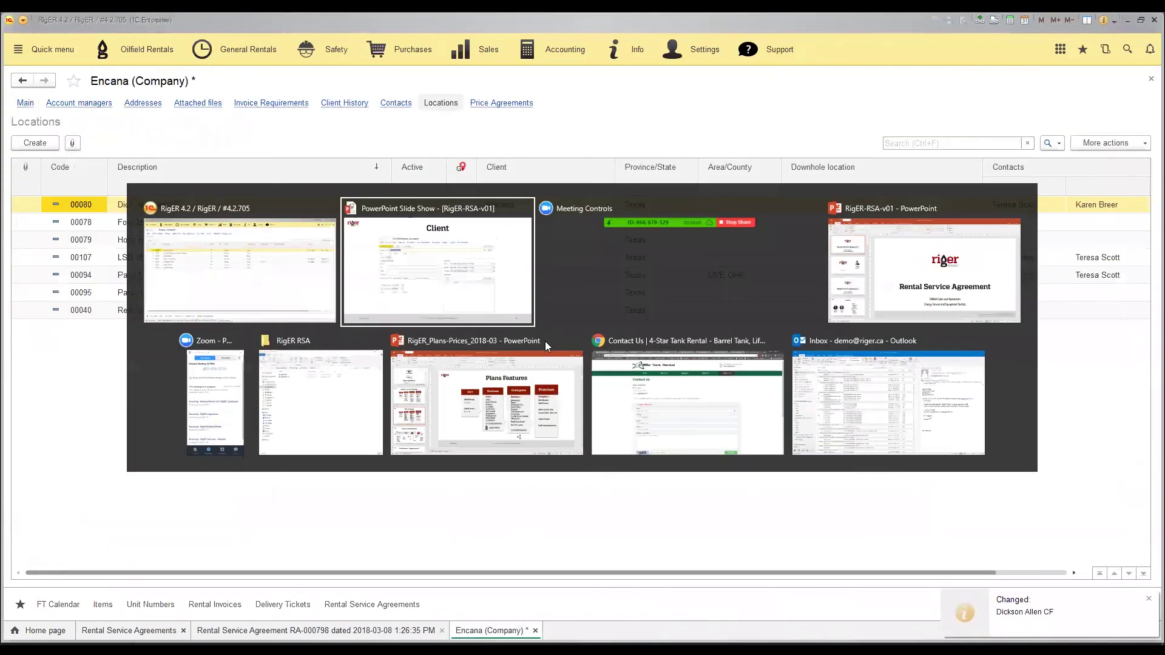
pyautogui.hotkey('alt', 'Tab')
pyautogui.hotkey('alt', 'Tab')
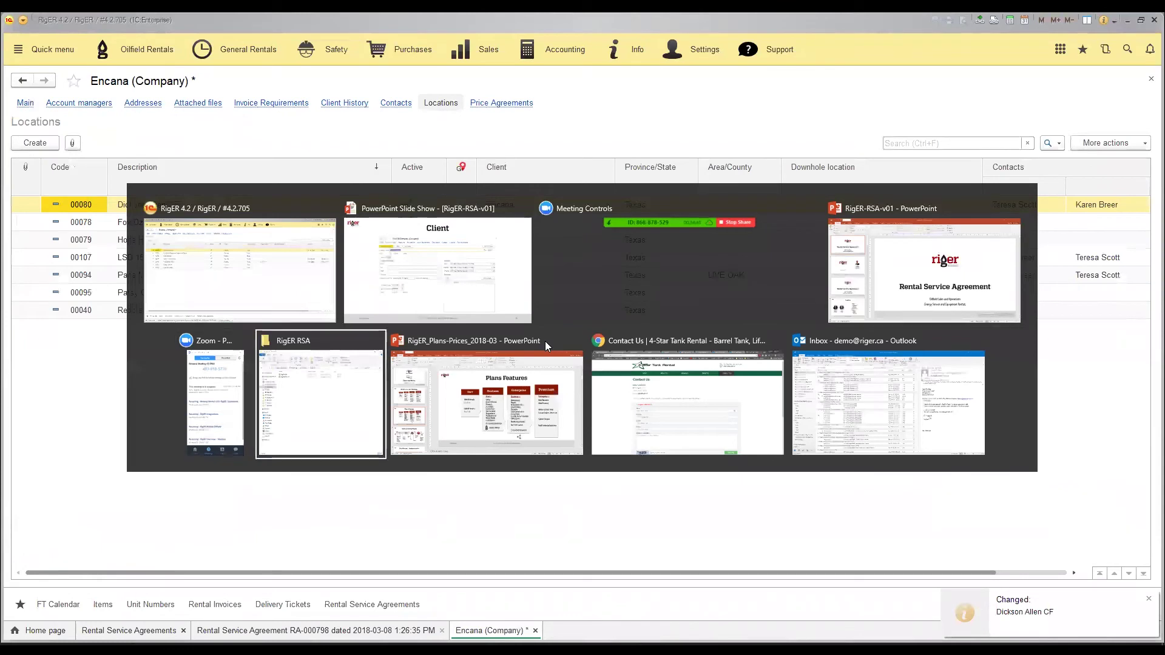
pyautogui.hotkey('alt', 'Tab')
pyautogui.hotkey('alt', 'Tab')
pyautogui.hotkey('alt', 'Tab')
pyautogui.hotkey('alt', 'Tab')
pyautogui.hotkey('alt', 'Tab')
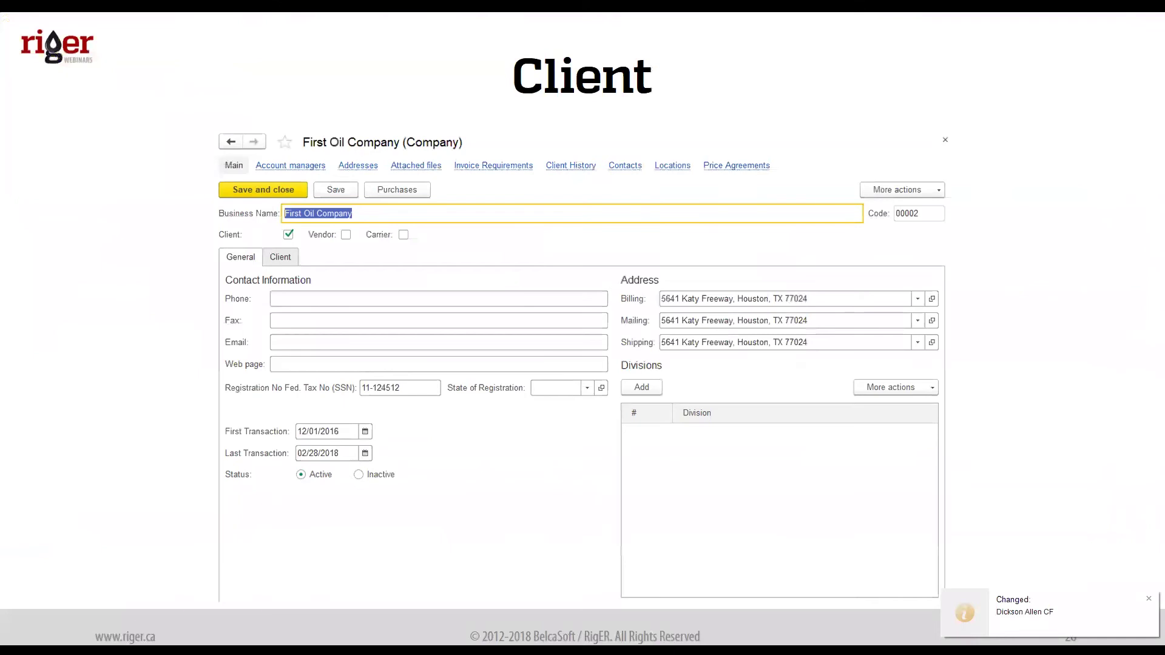
pyautogui.press('Right')
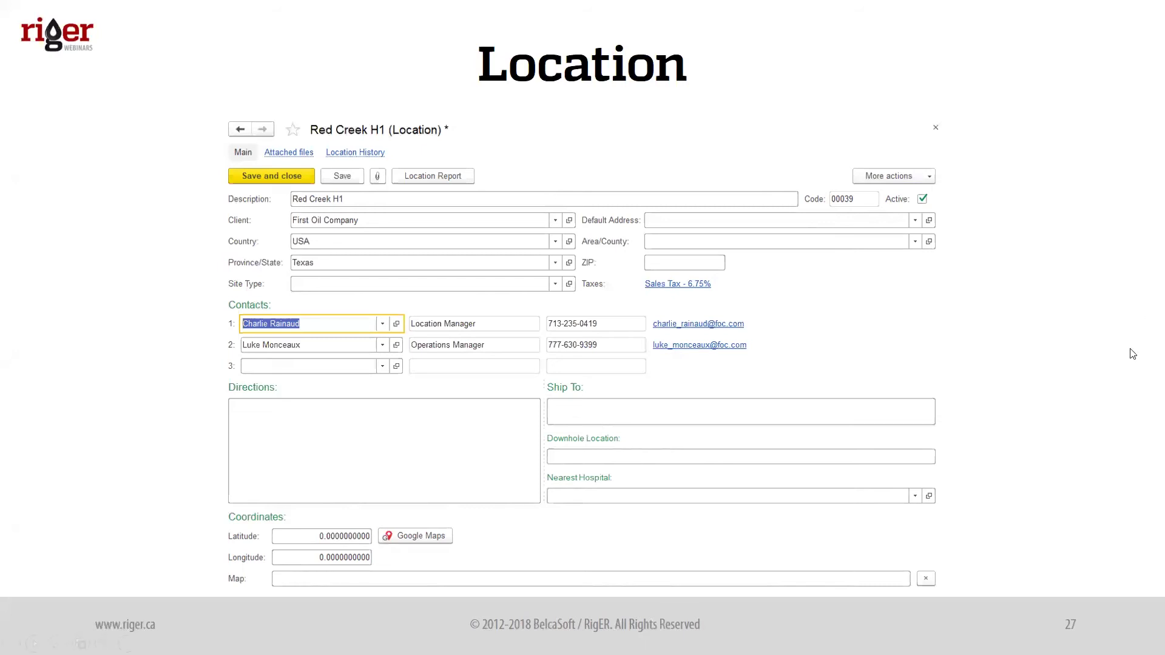
pyautogui.click(1146, 351)
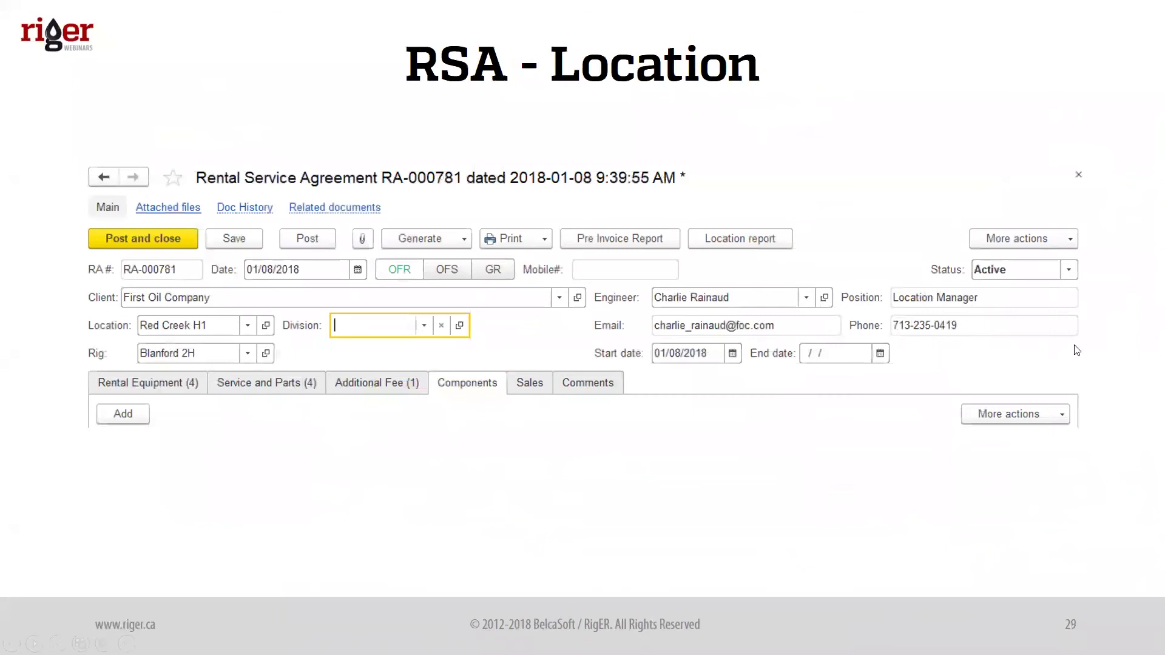
pyautogui.click(602, 443)
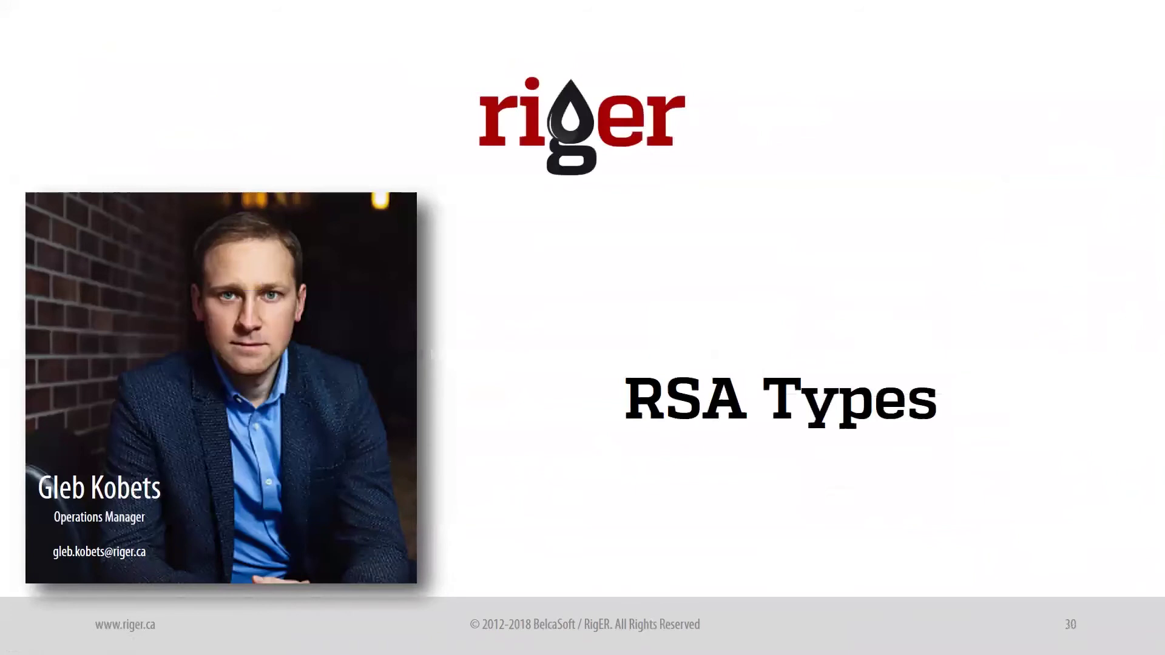
pyautogui.press('Right')
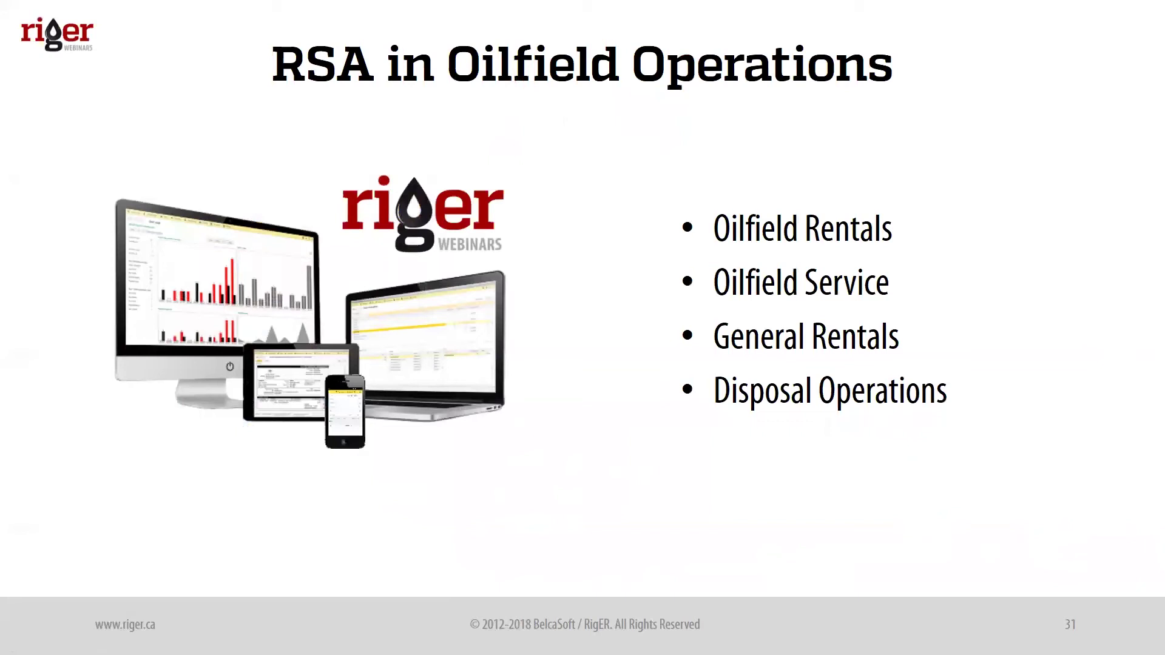
pyautogui.press('Right')
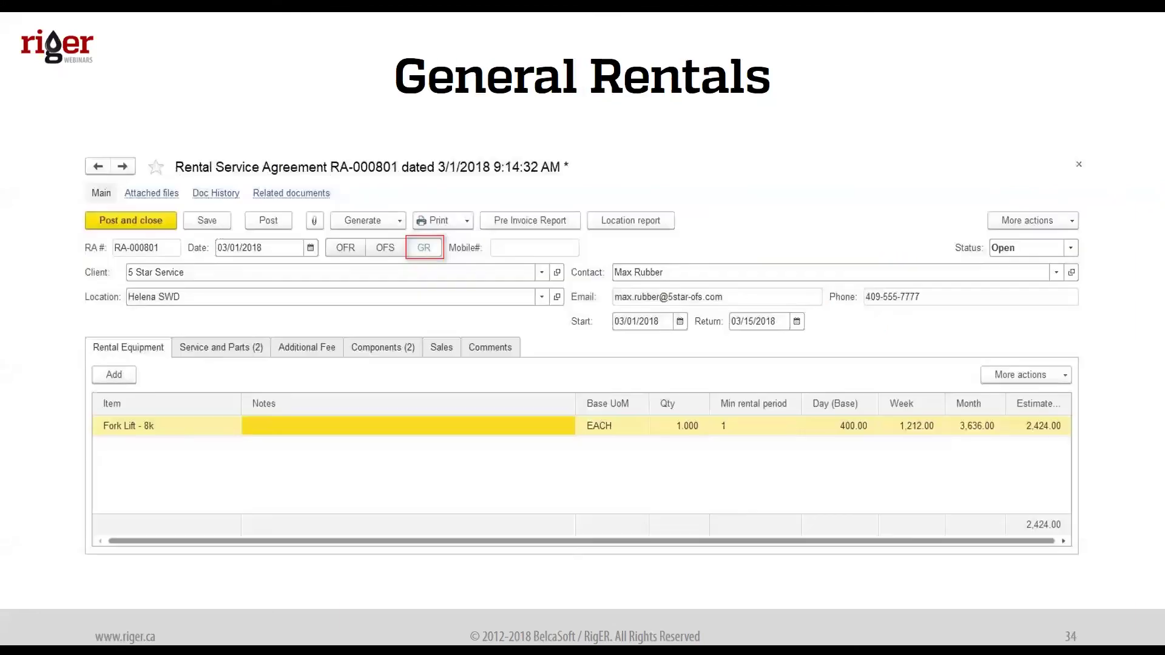
# Switch back to RigER, set the new Encana rental service agreement's type to OFS and add the Disposal item under services and parts
pyautogui.hotkey('alt', 'Tab')
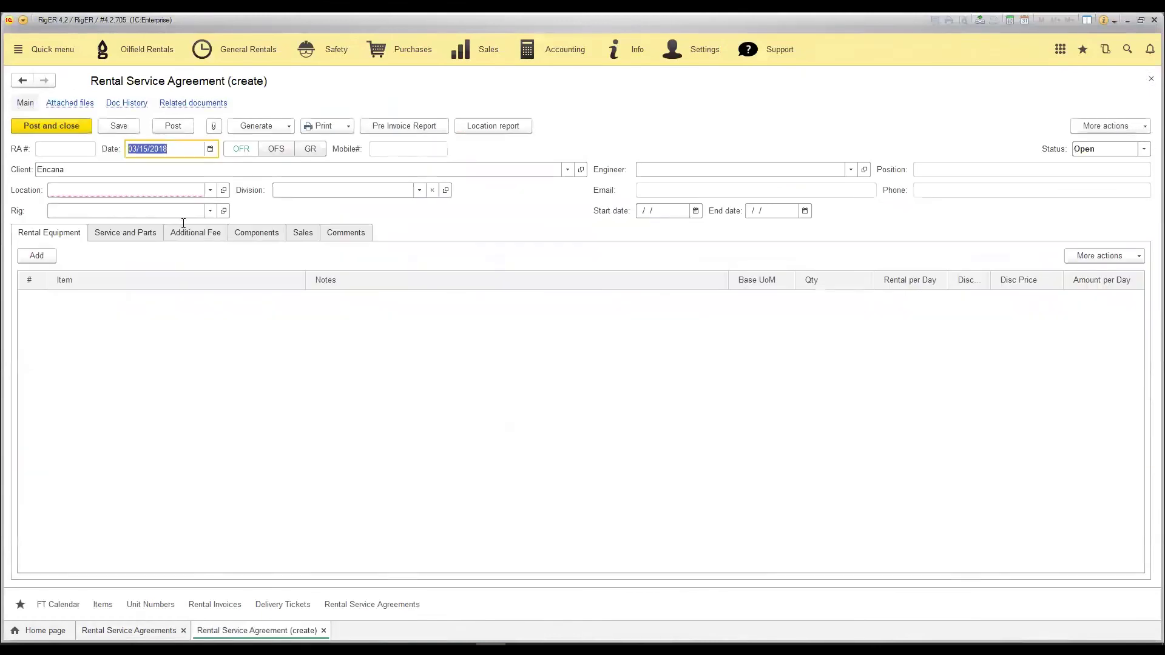
pyautogui.click(276, 151)
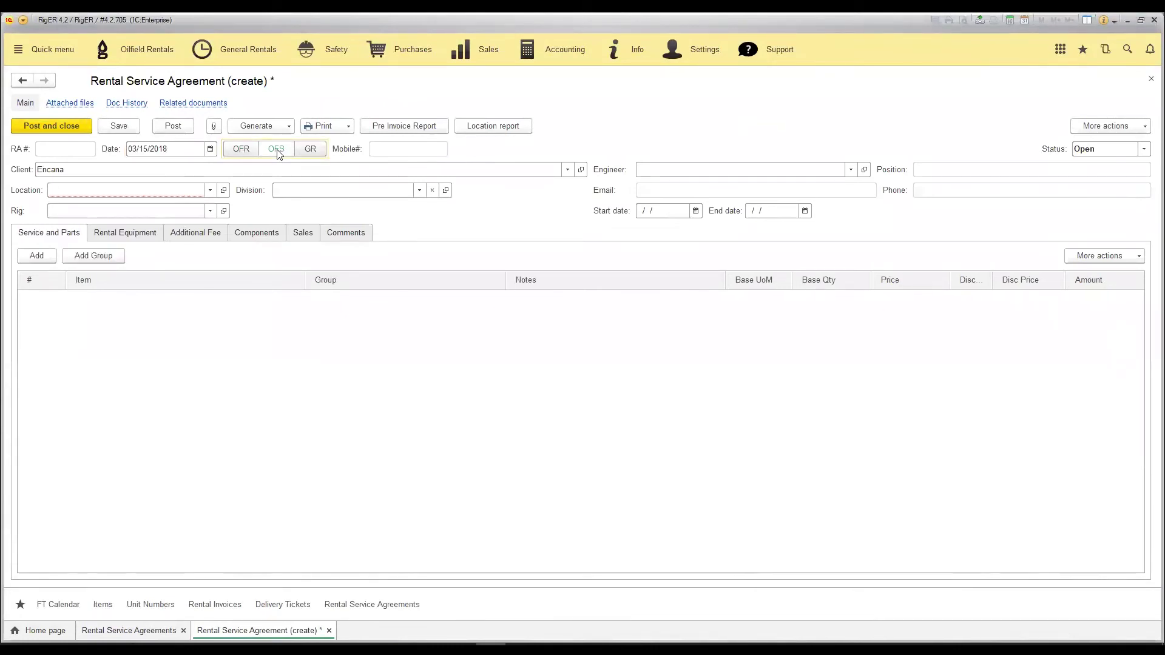
pyautogui.click(38, 256)
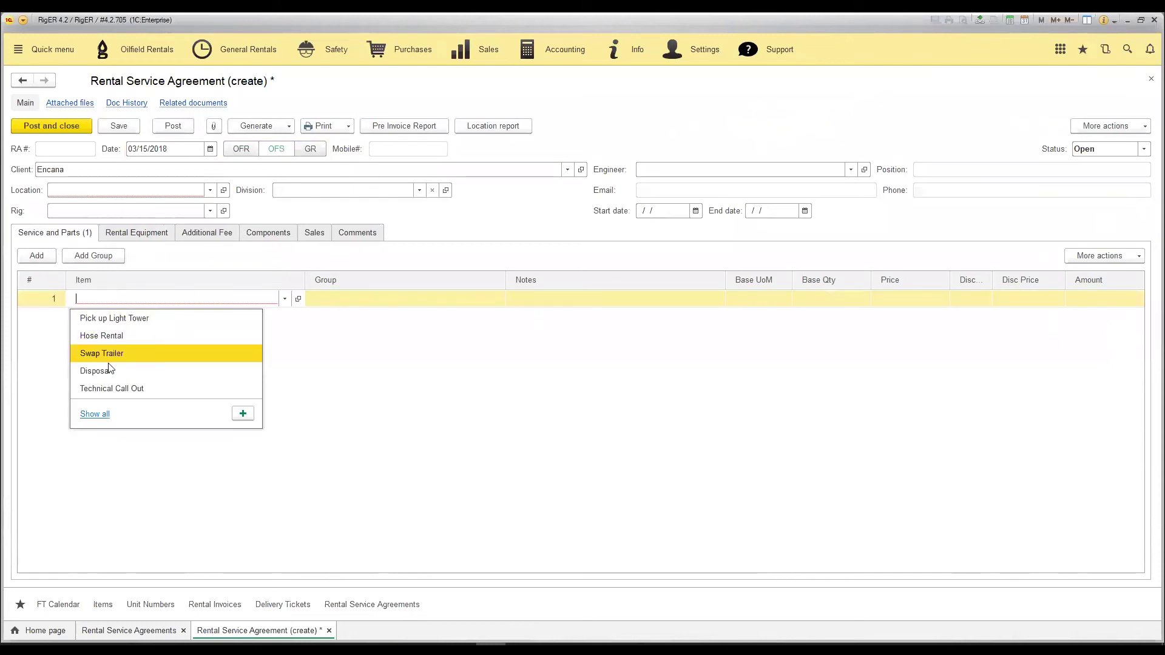
pyautogui.press('Escape')
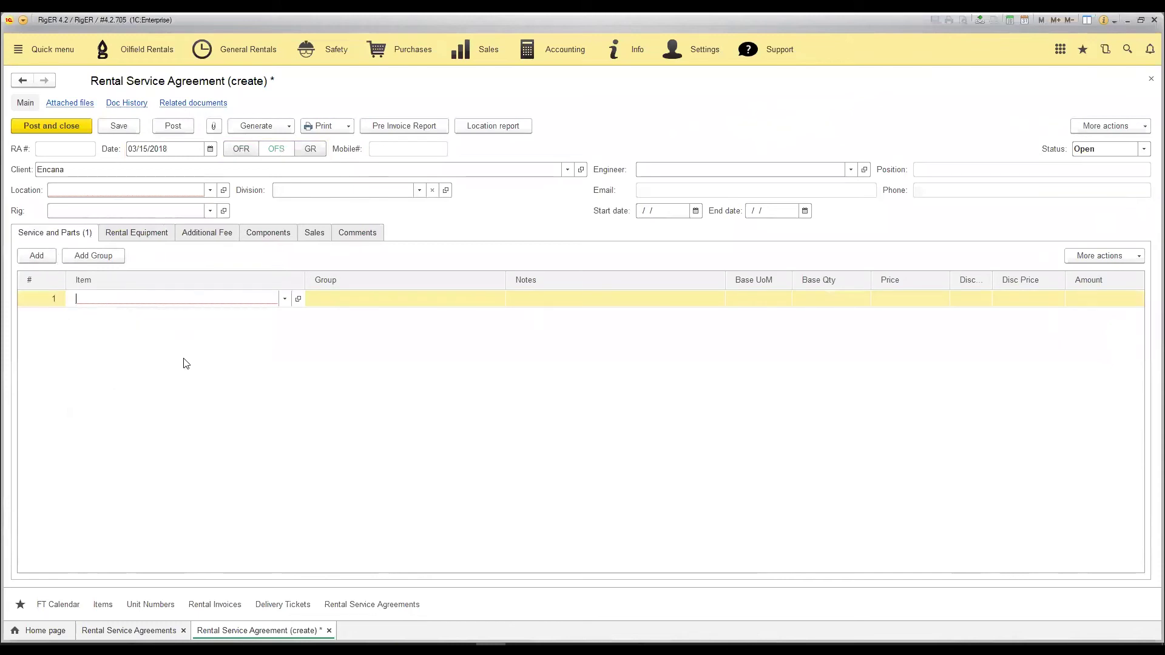
# Fill in the agreement header with the Pana Maria Office location, the client's contact as engineer and start date 03/01/2018
pyautogui.click(159, 190)
pyautogui.click(139, 208)
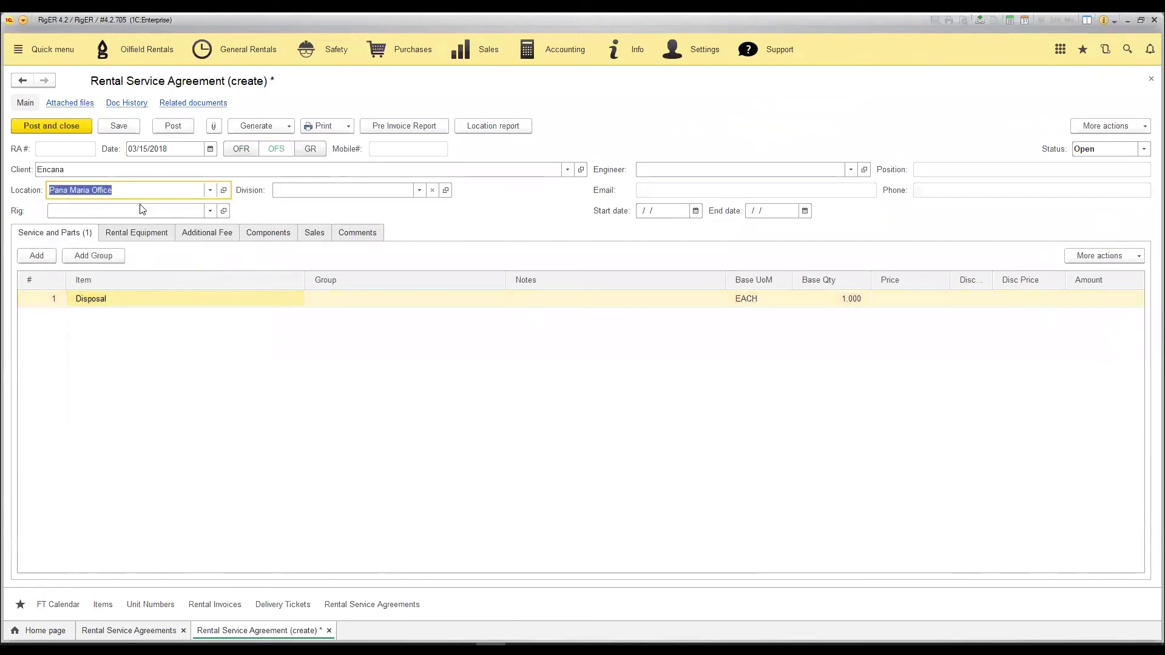
pyautogui.click(637, 171)
pyautogui.click(649, 188)
pyautogui.click(695, 210)
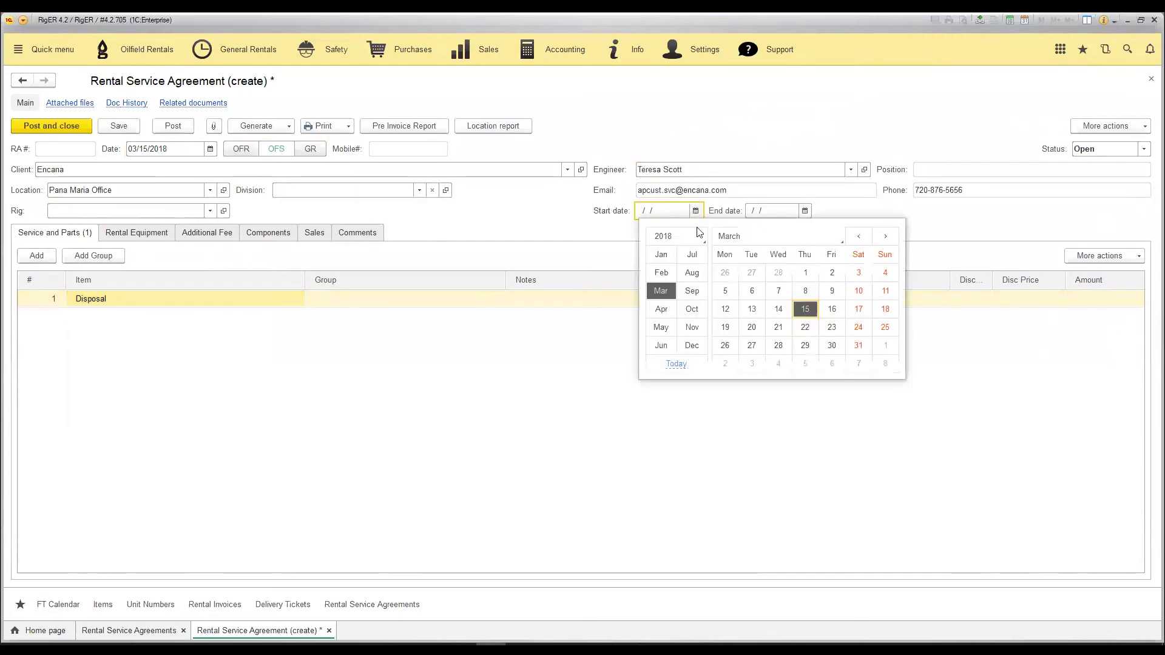
pyautogui.click(806, 272)
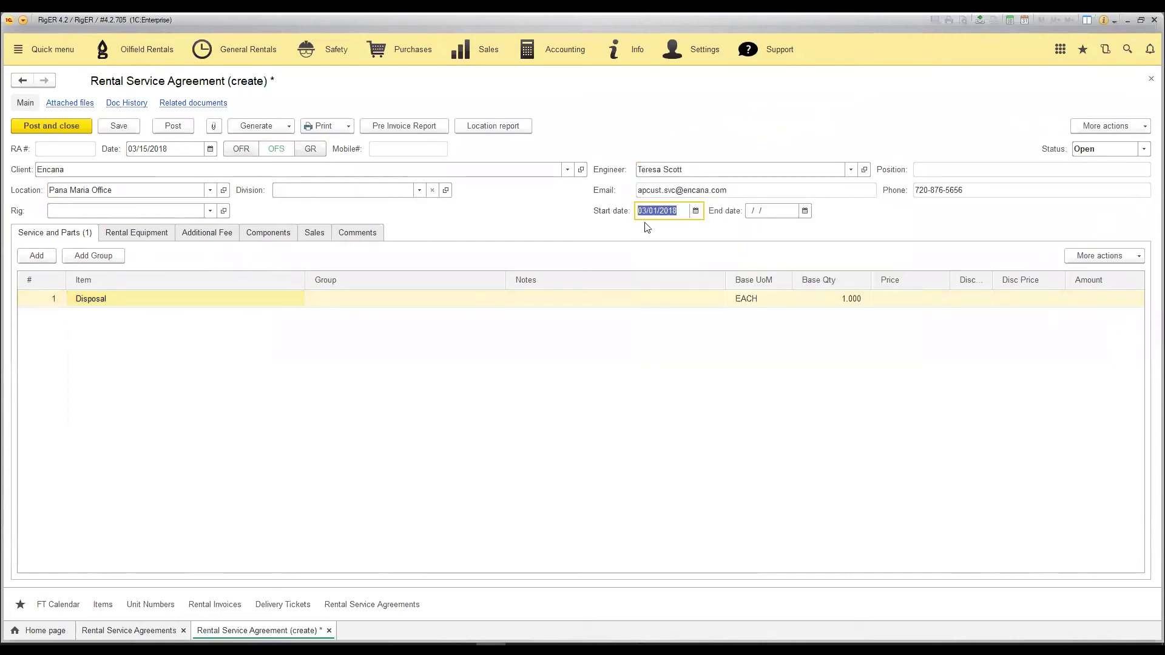
# Set the price of the Disposal line to 250
pyautogui.click(902, 302)
pyautogui.write('250')
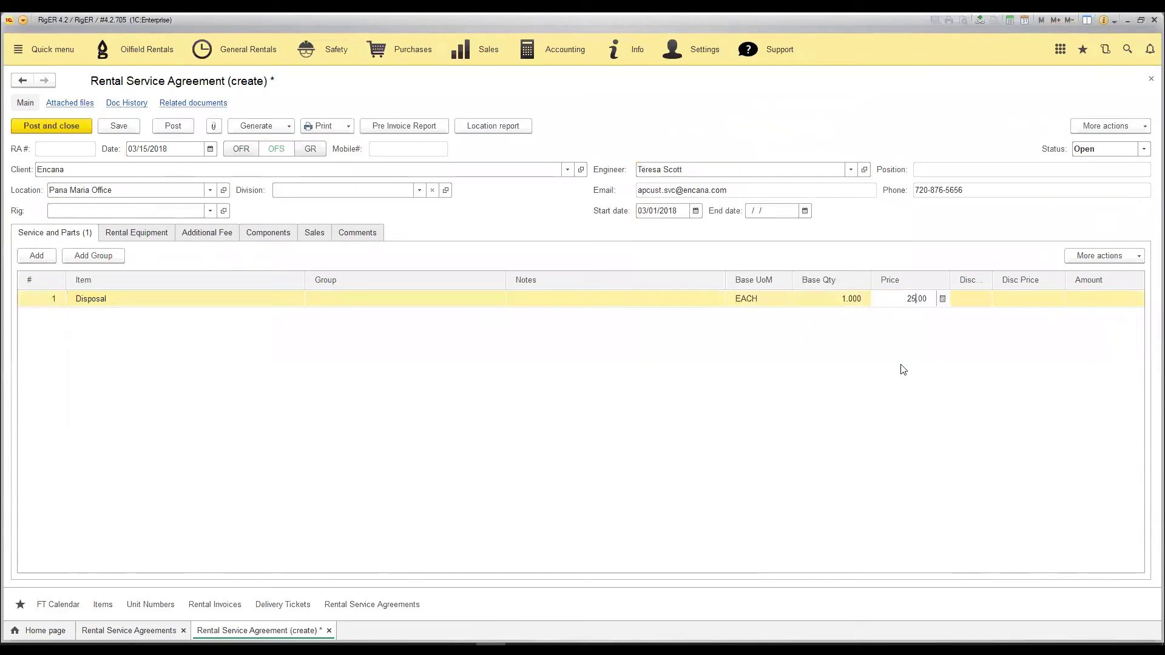
pyautogui.press('Return')
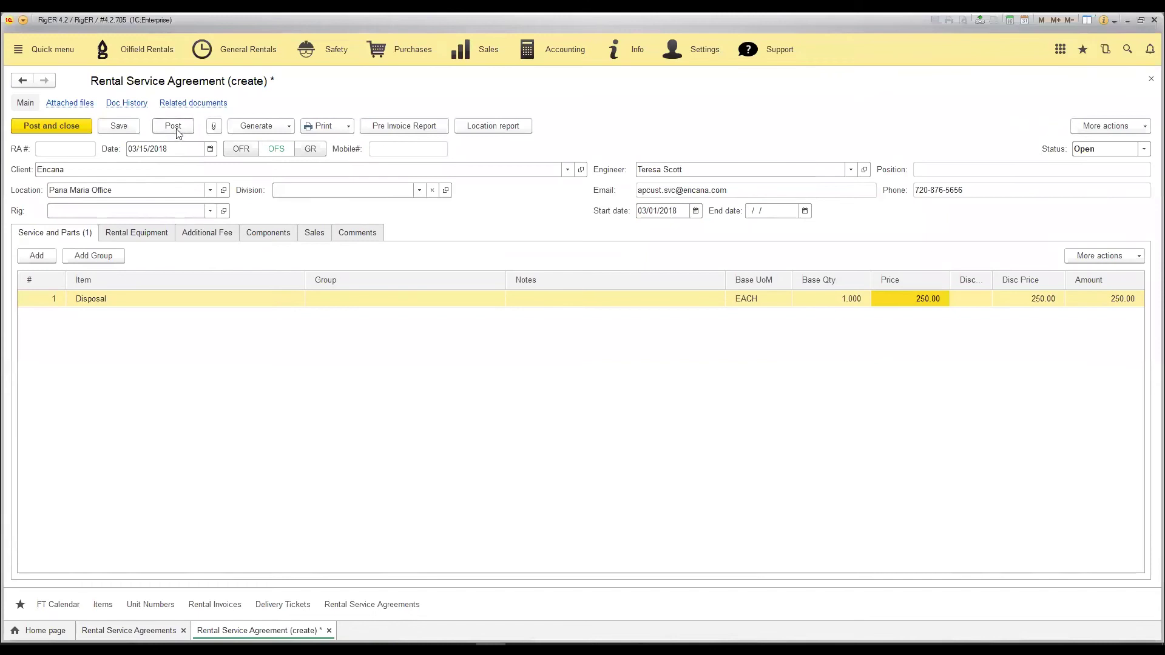
# Set the agreement's date to 03/01/2018 and post the agreement
pyautogui.click(209, 149)
pyautogui.click(292, 215)
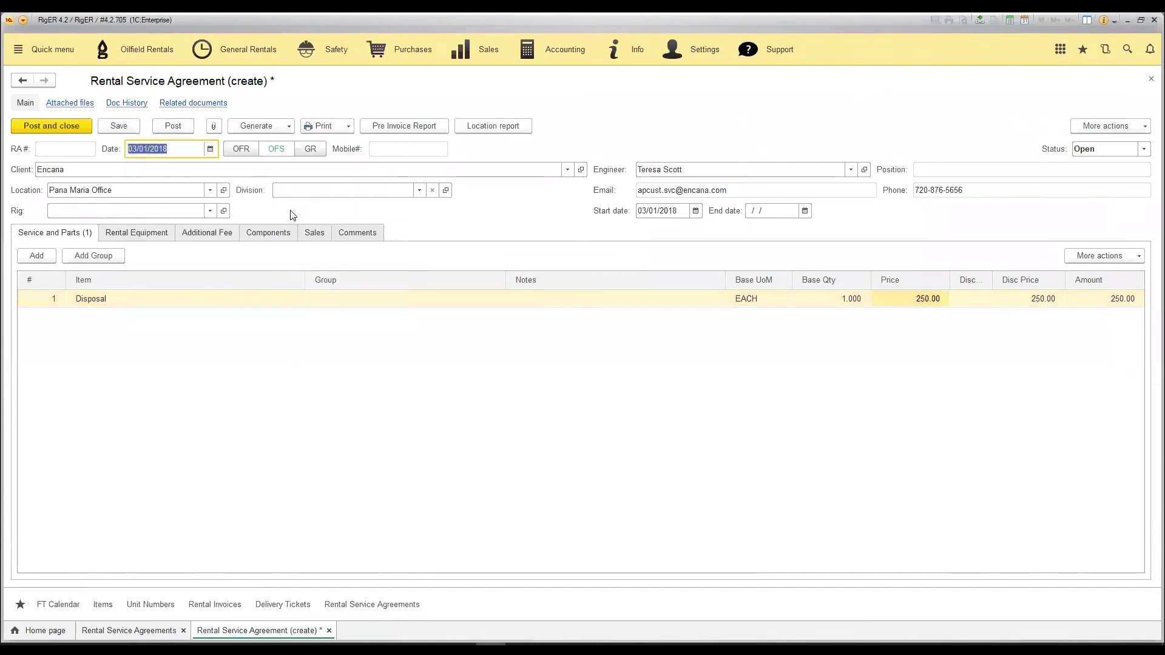
pyautogui.click(176, 126)
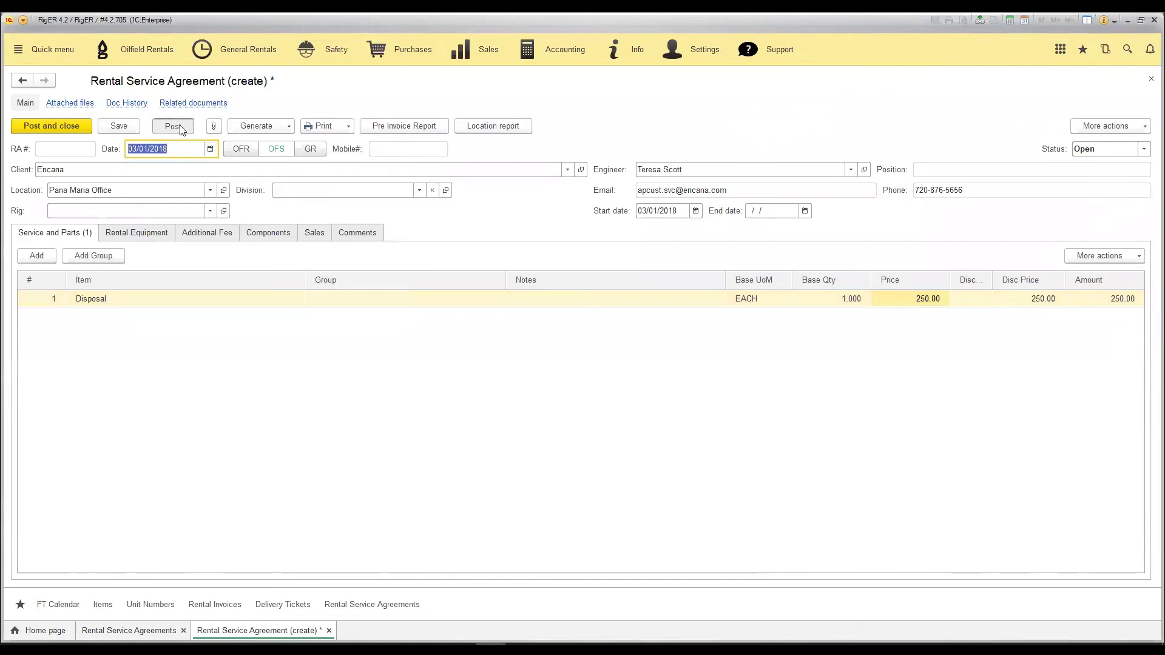
pyautogui.click(138, 233)
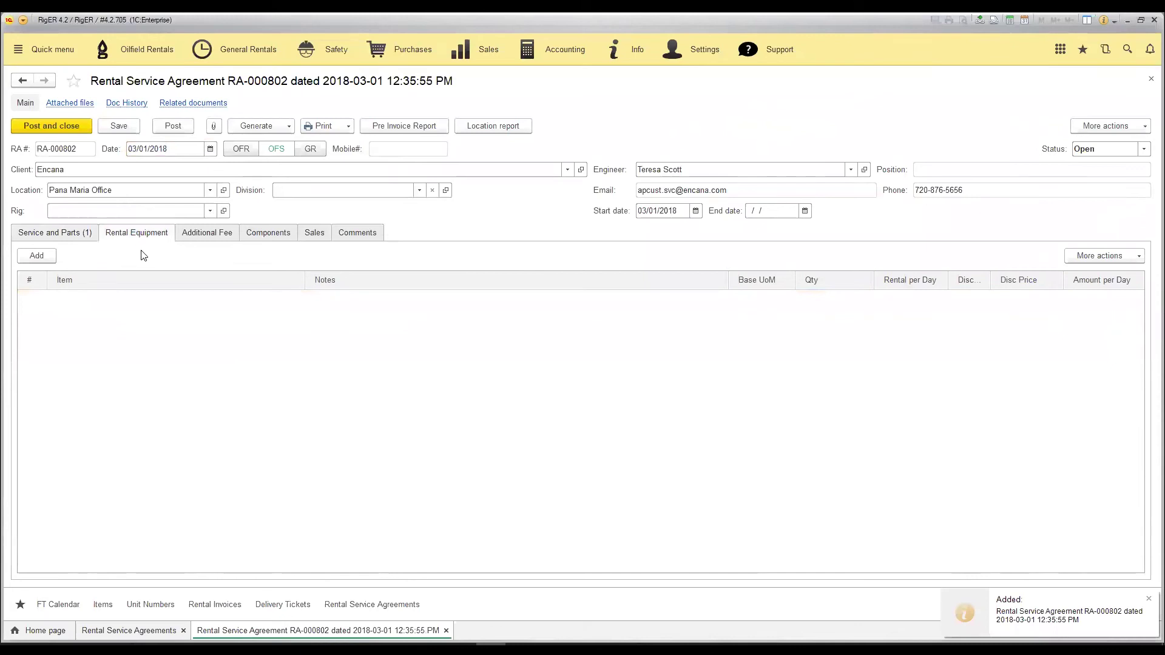
pyautogui.click(89, 236)
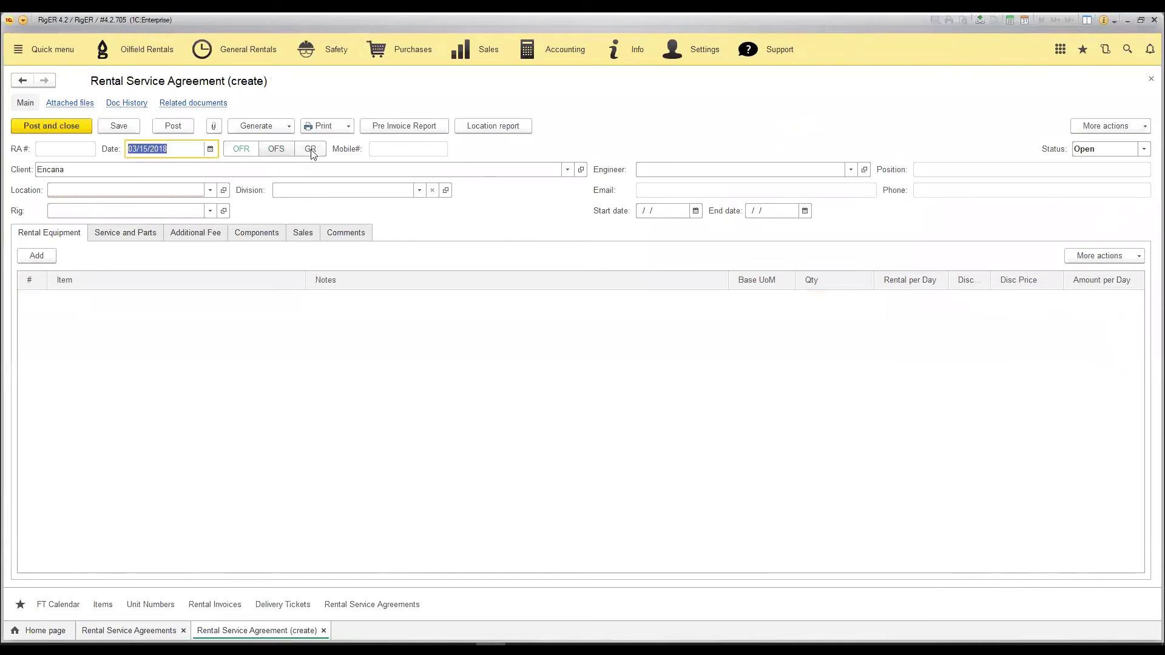
# Set the new Encana rental service agreement's type to GR and add Light Tower LED as rental equipment
pyautogui.click(311, 151)
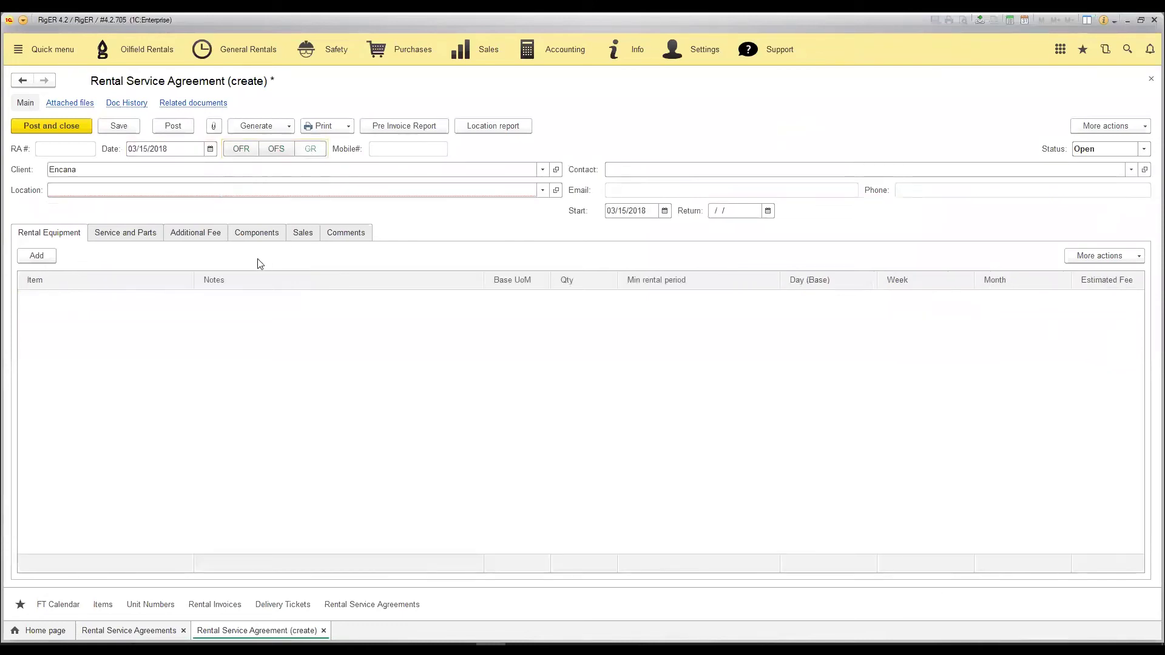
pyautogui.click(48, 257)
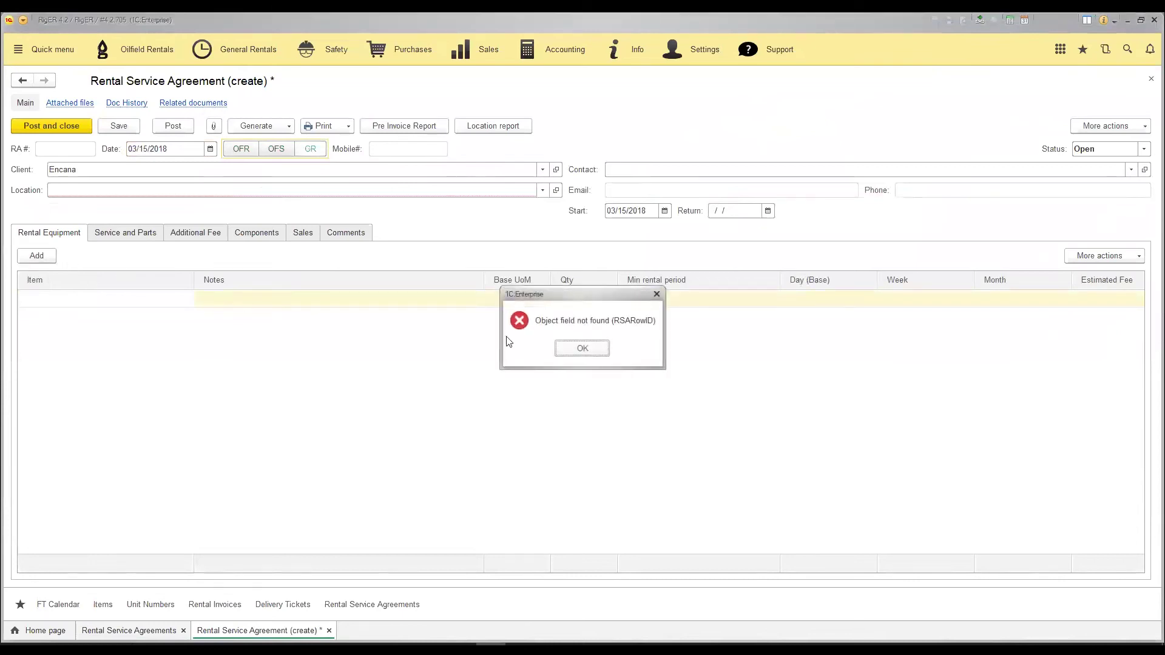
pyautogui.click(582, 349)
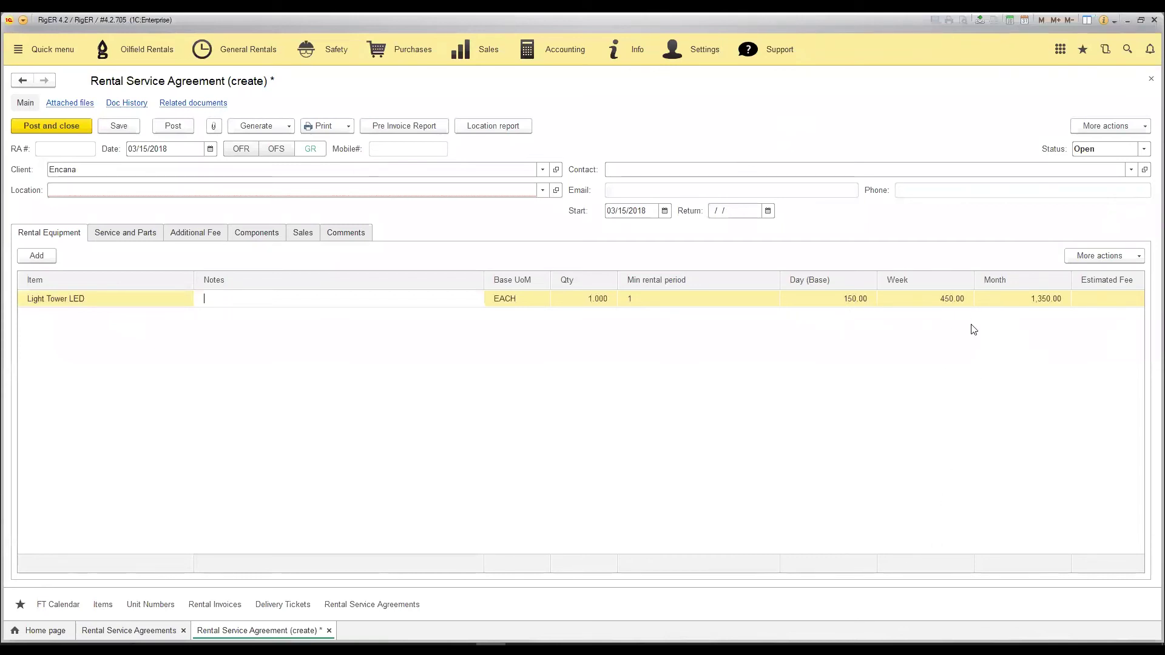
# Set the GR agreement's return date to 03/16/2018 and start date to 03/01/2018, and check the Light Tower LED's weekly, monthly and estimated fees
pyautogui.click(767, 211)
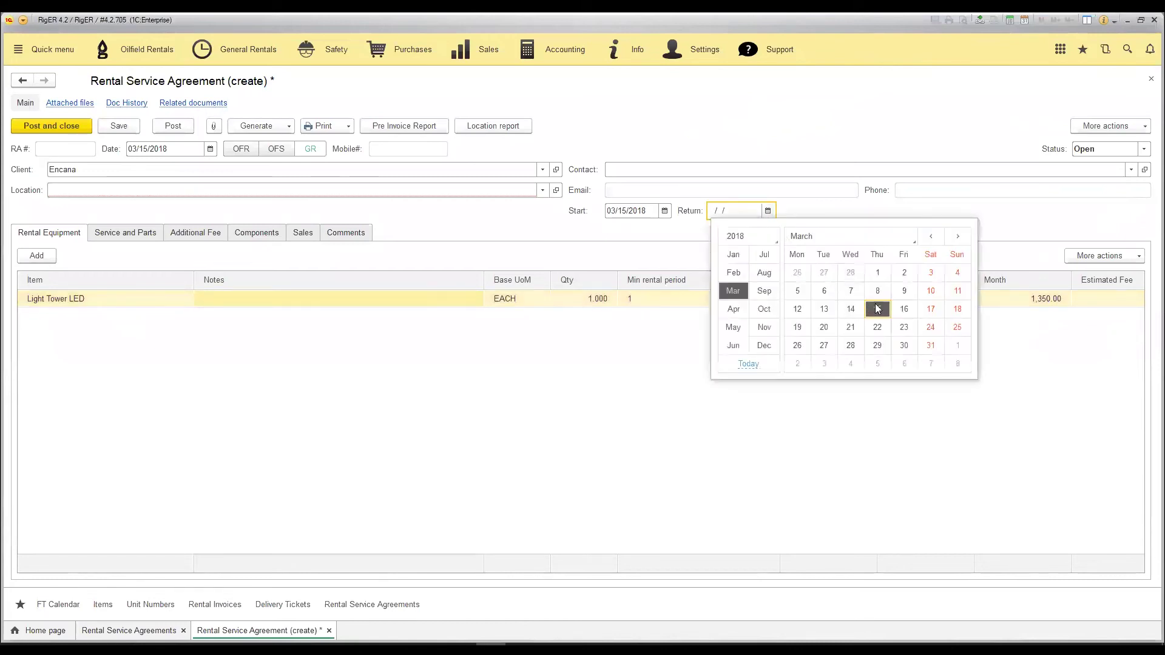
pyautogui.click(904, 309)
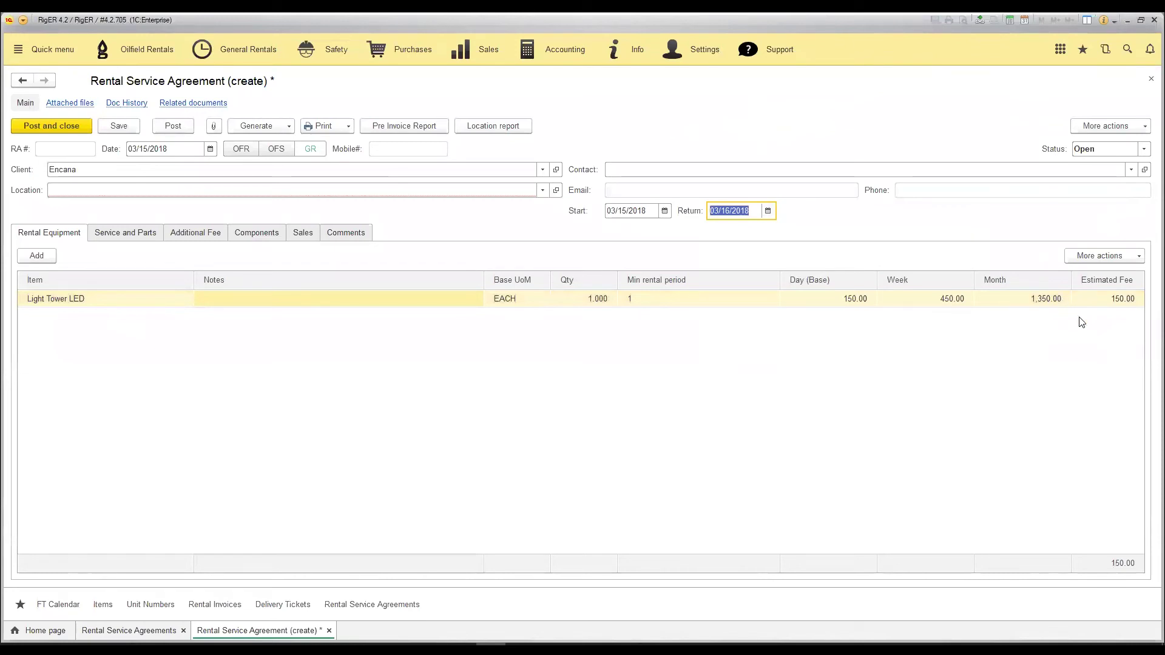
pyautogui.click(665, 212)
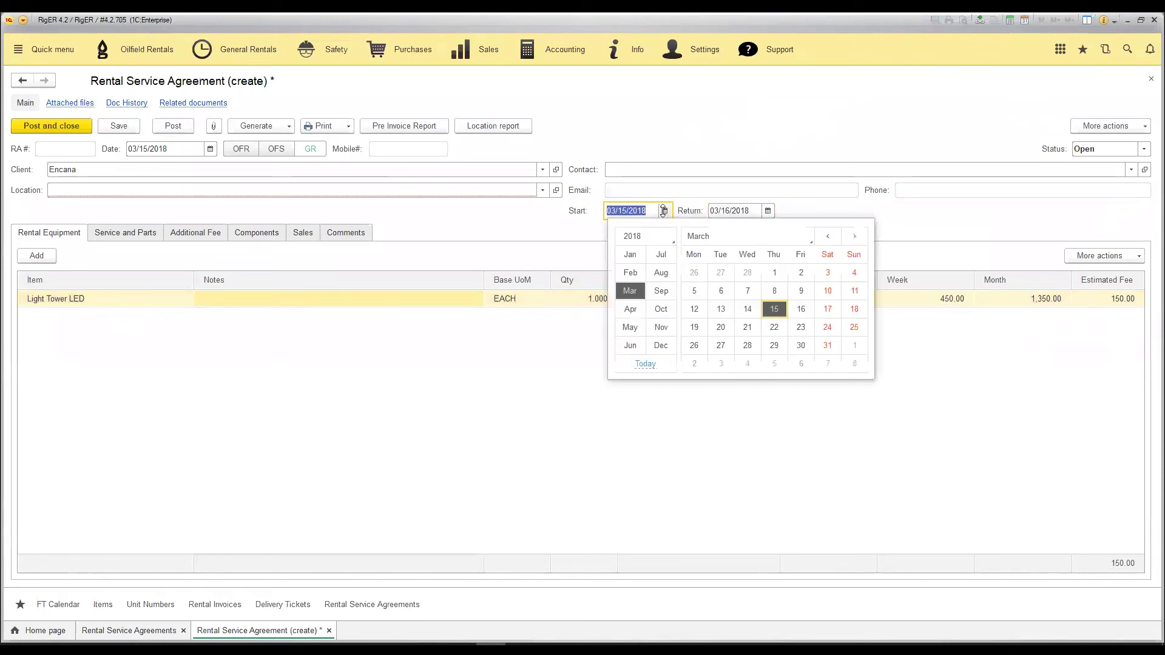
pyautogui.click(769, 273)
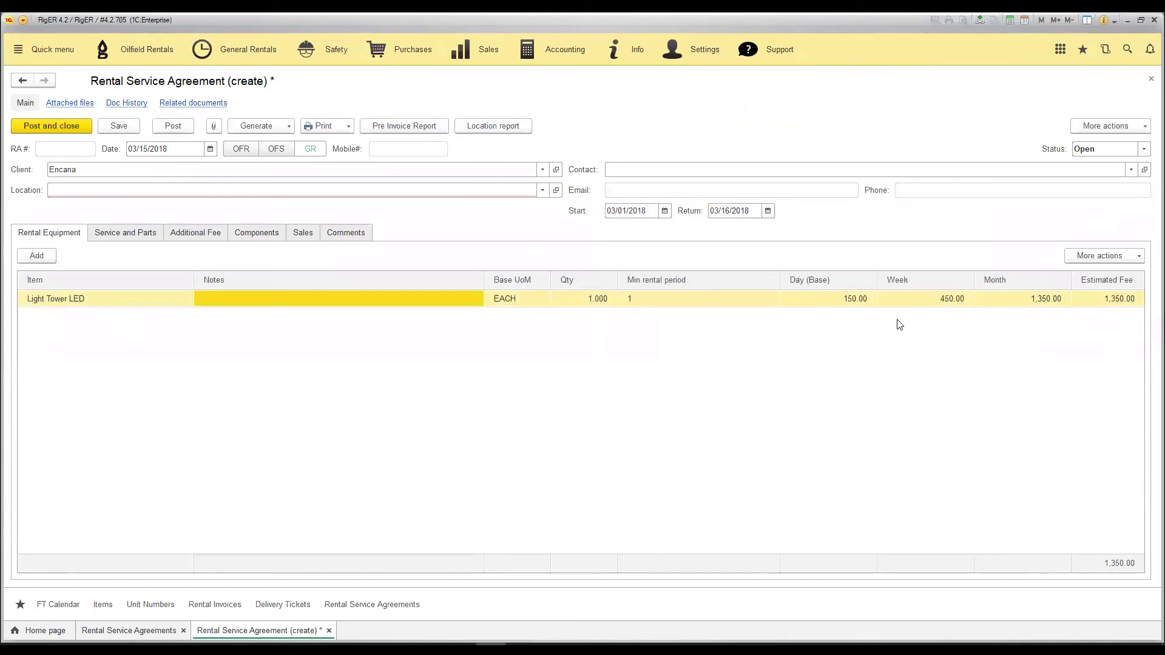
pyautogui.click(1088, 299)
pyautogui.click(1032, 305)
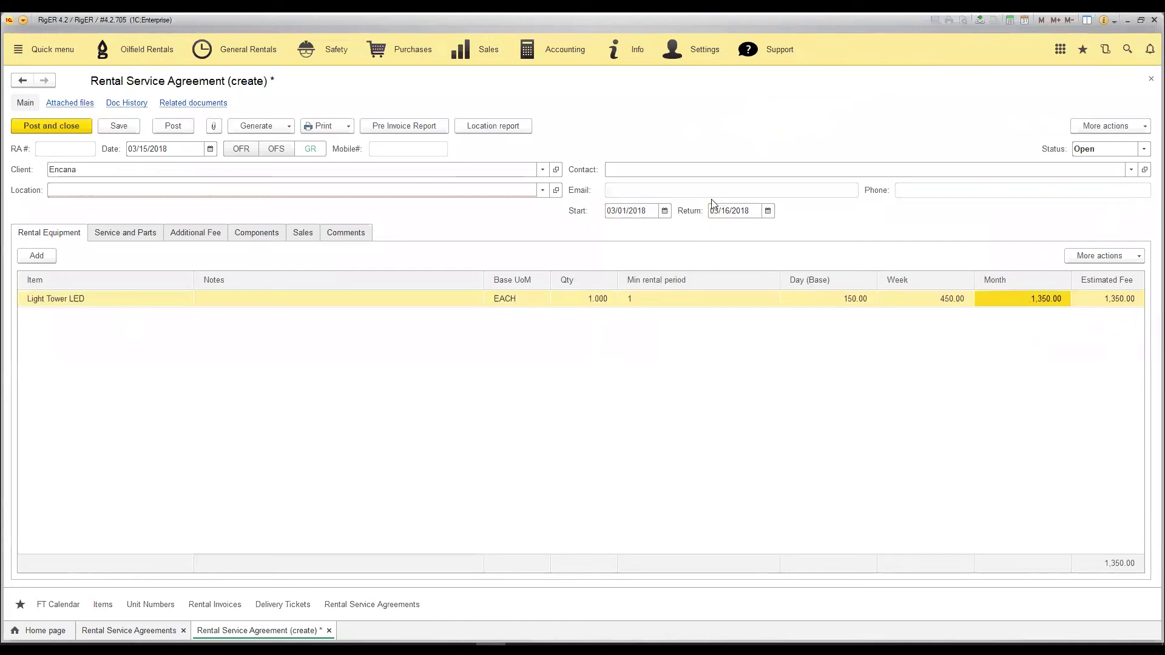
pyautogui.click(899, 300)
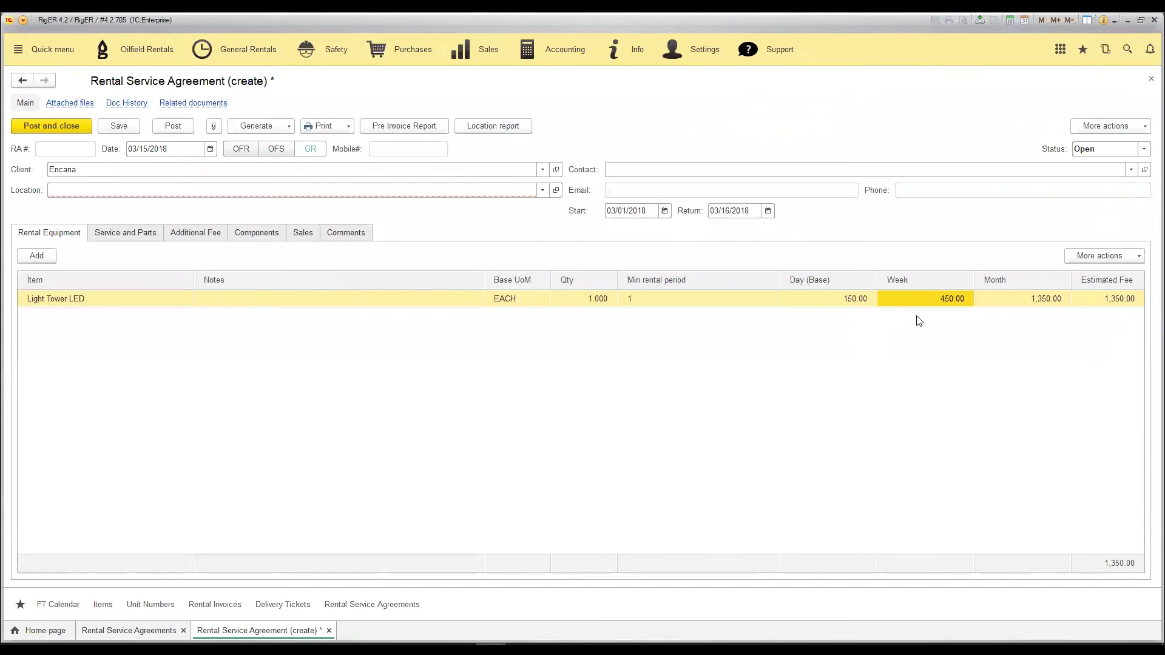
pyautogui.click(996, 302)
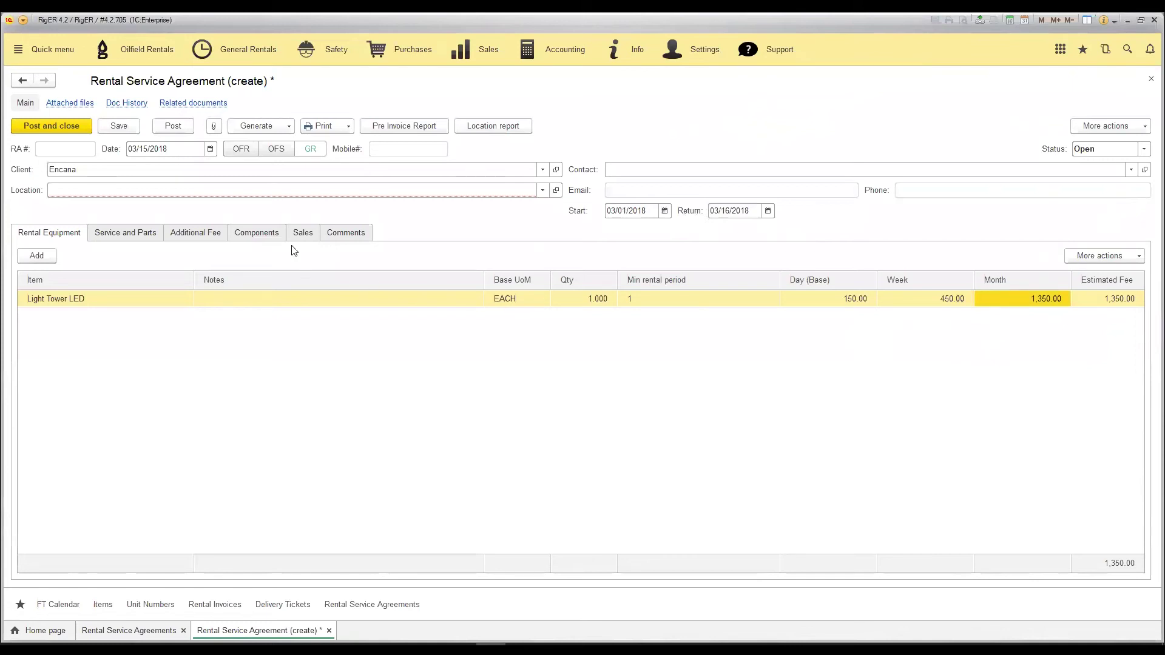
# Change the agreement's type to OFR and add Disposal as a service item
pyautogui.click(246, 151)
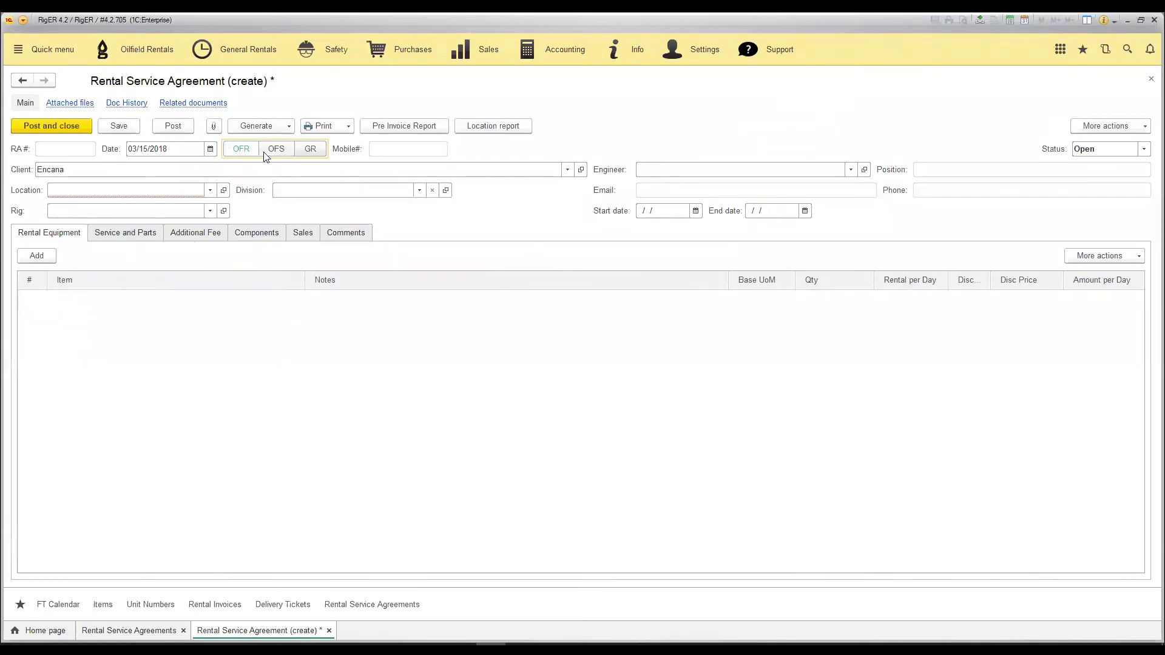
pyautogui.click(137, 235)
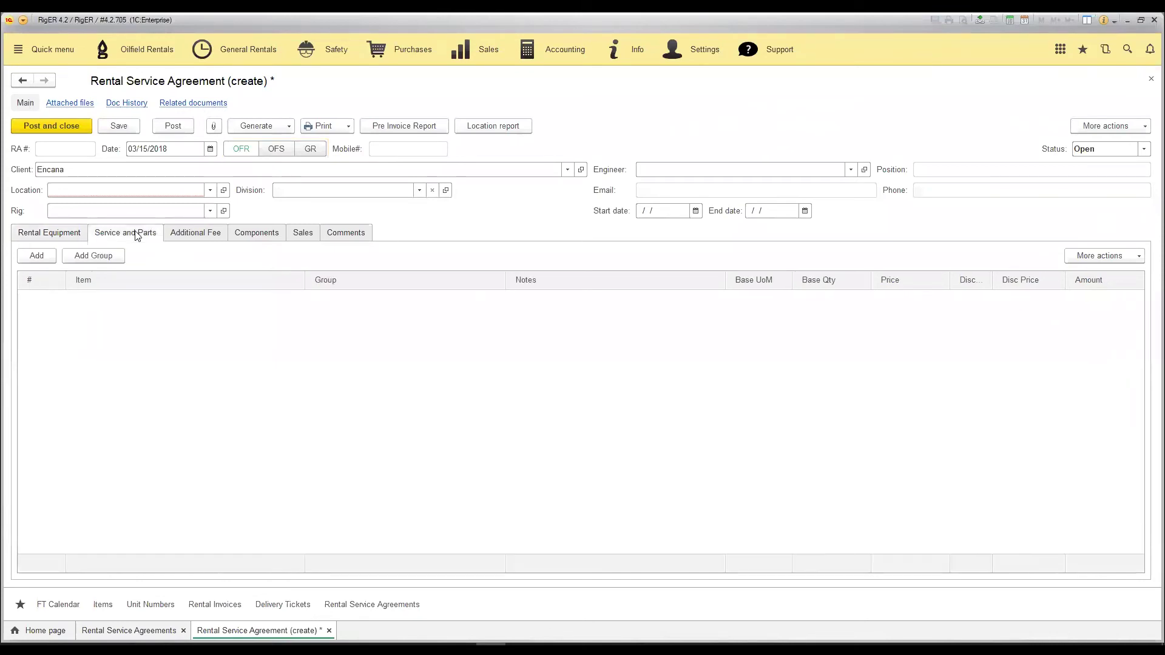
pyautogui.click(52, 258)
pyautogui.click(83, 318)
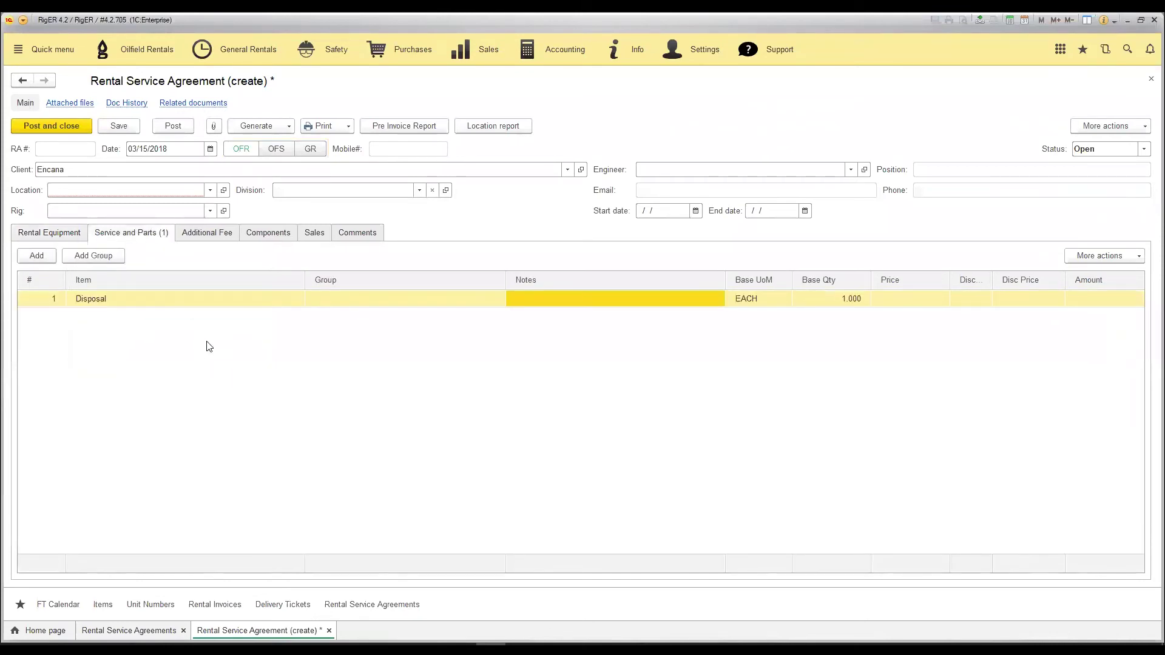
# Set the agreement's location to Dickson Allen CF and try to post the OFR agreement
pyautogui.click(174, 129)
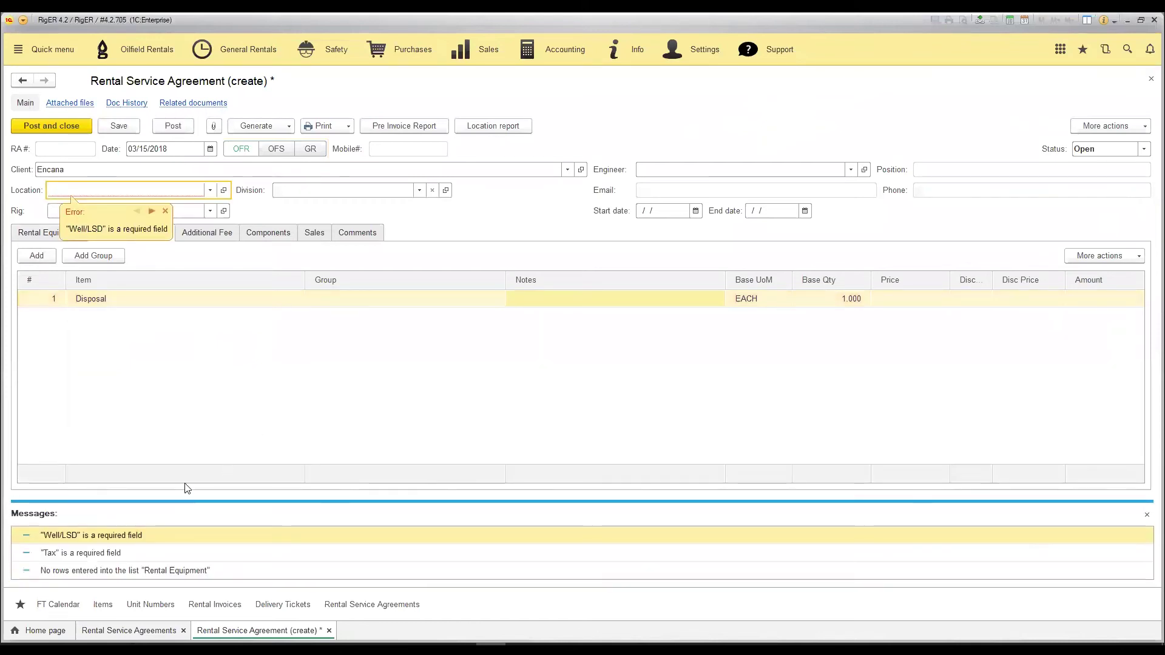
pyautogui.click(138, 194)
pyautogui.doubleClick(388, 192)
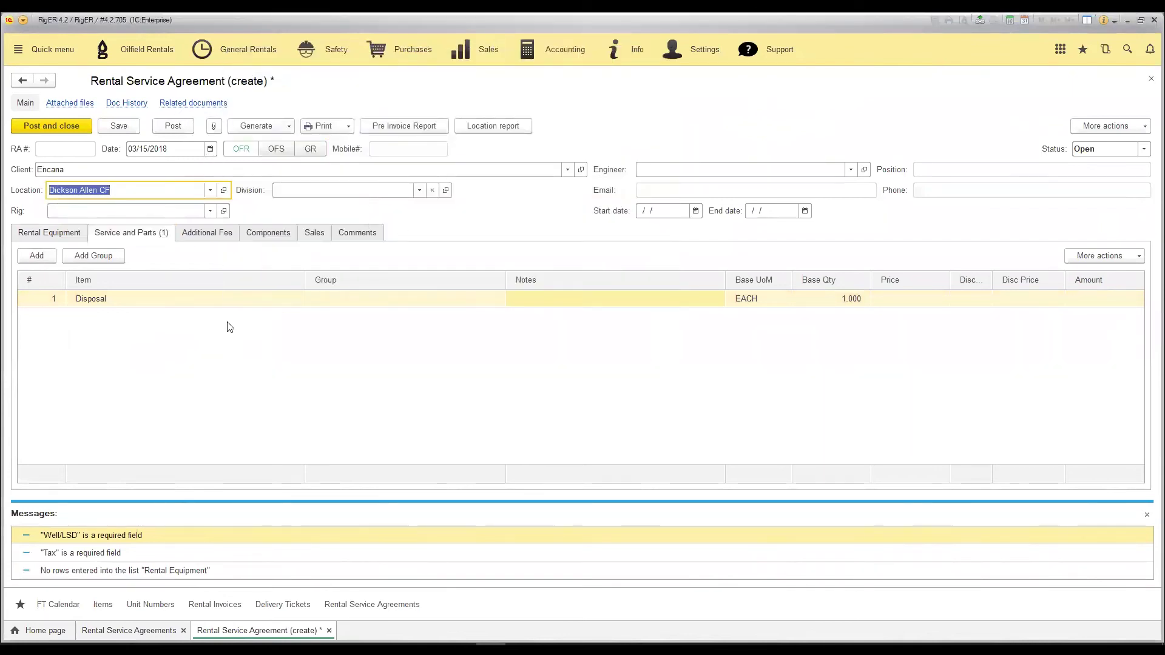
pyautogui.click(1147, 515)
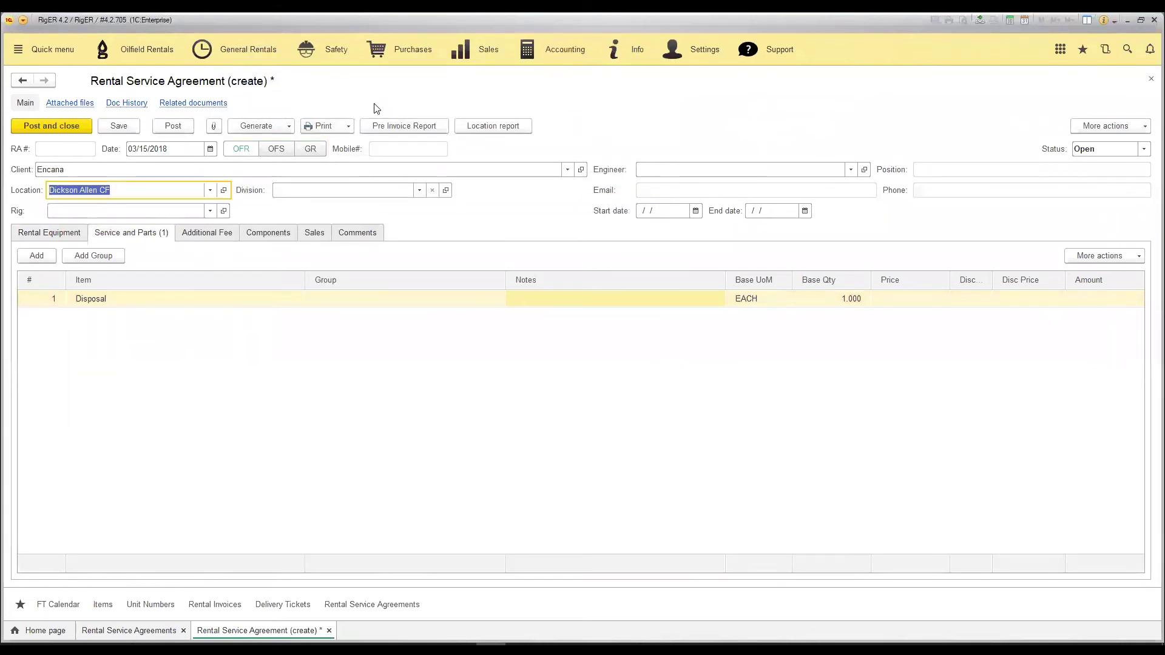
pyautogui.click(184, 130)
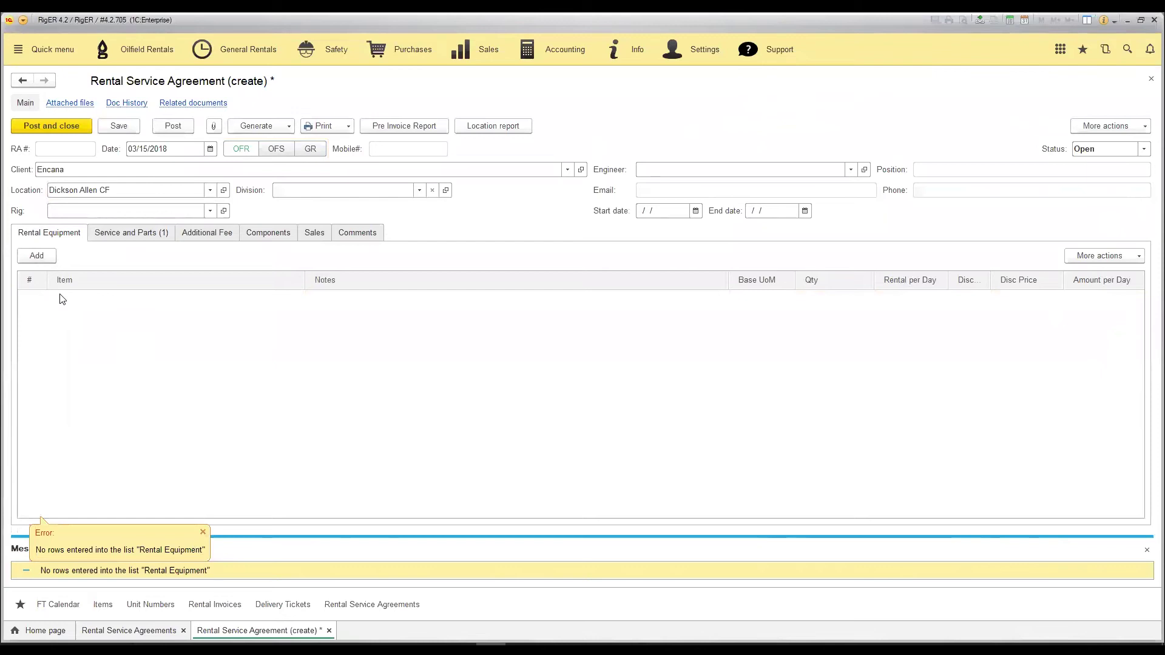
# Change the agreement's type to OFS and dismiss the posting messages
pyautogui.click(269, 151)
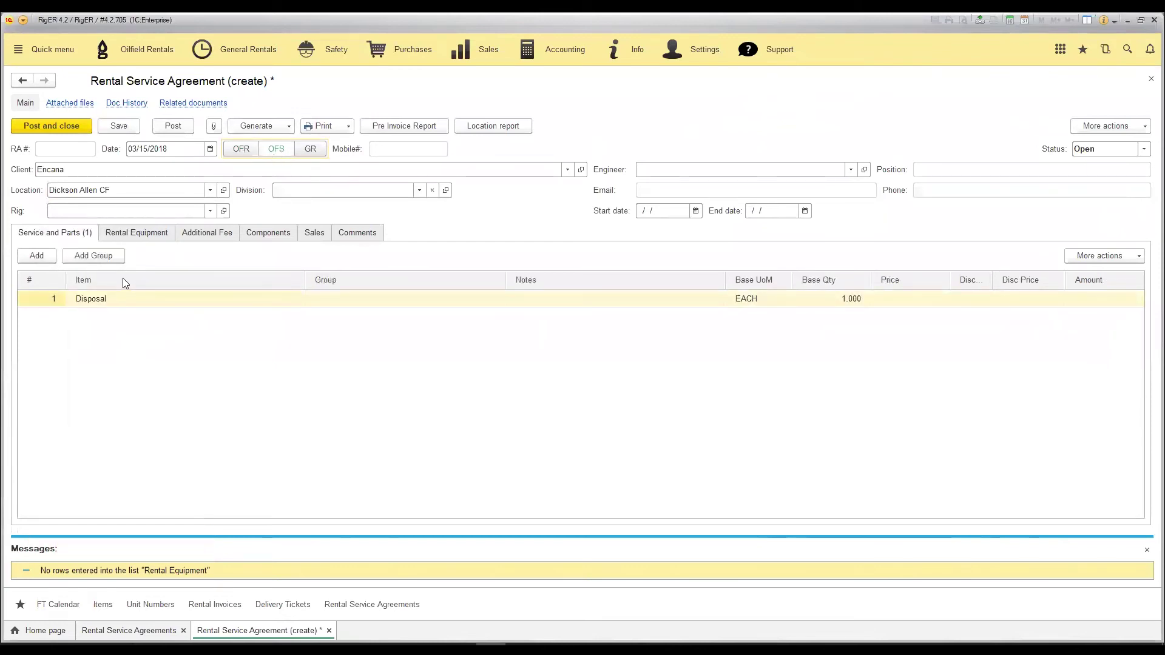
pyautogui.click(1146, 551)
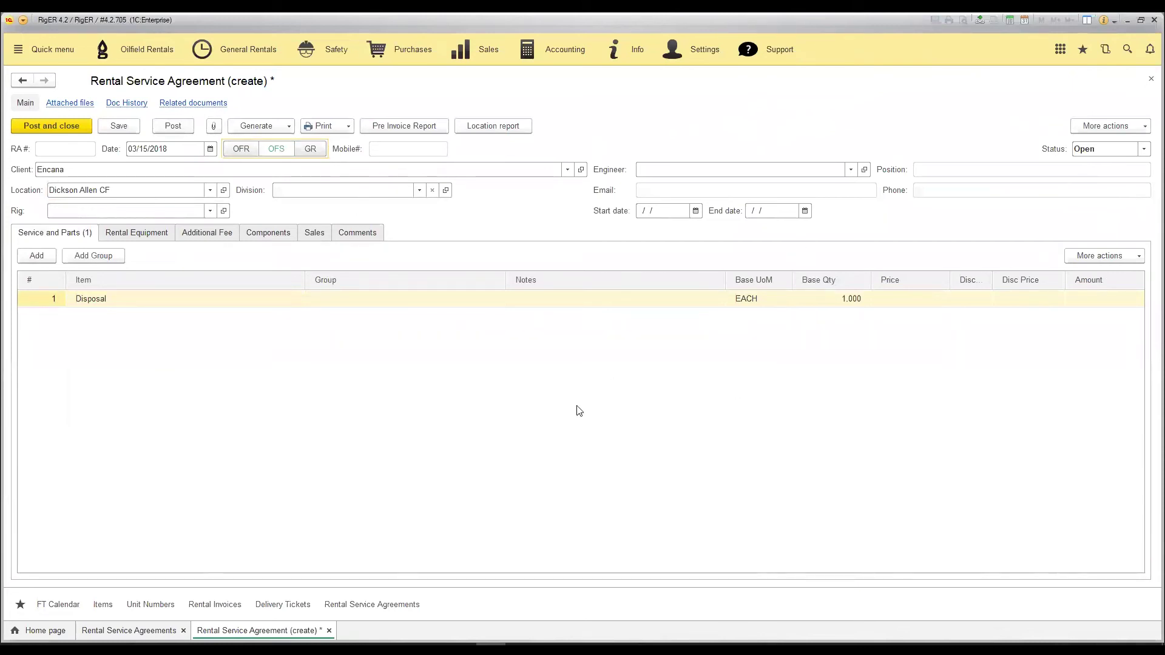
pyautogui.hotkey('alt', 'Tab')
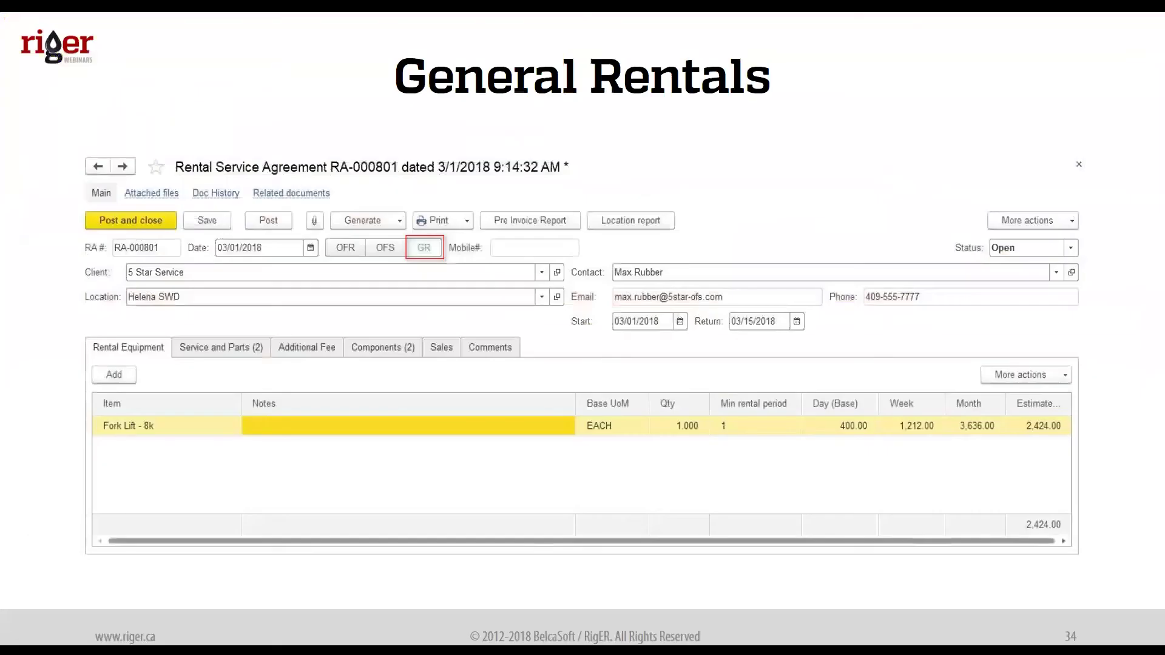
pyautogui.press('Right')
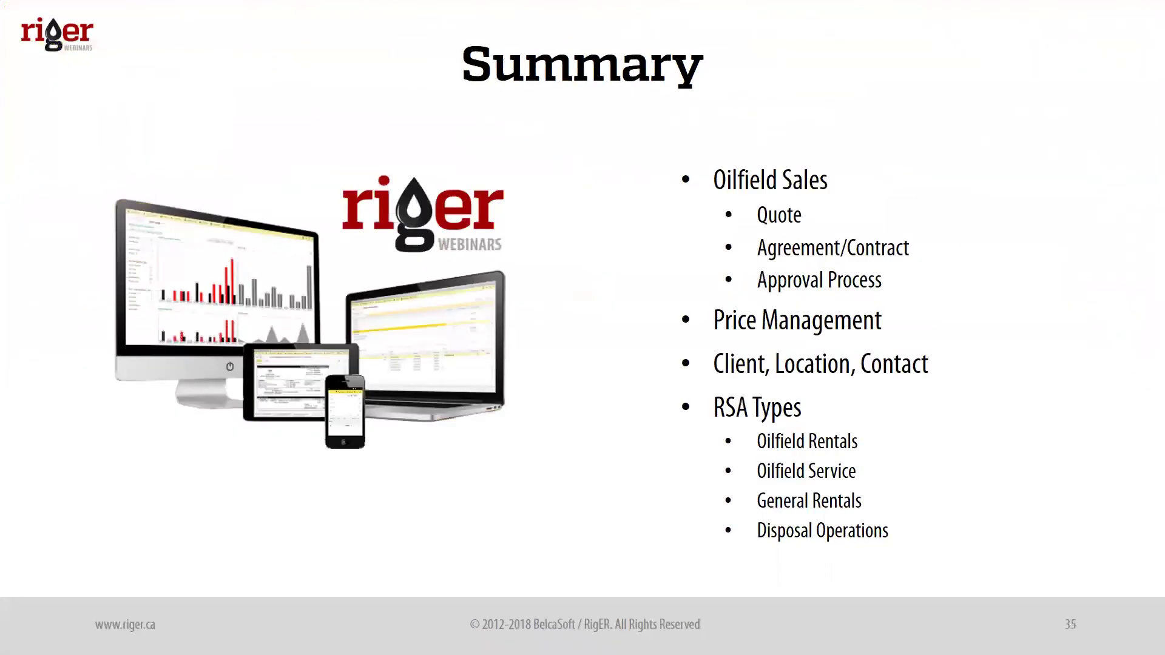